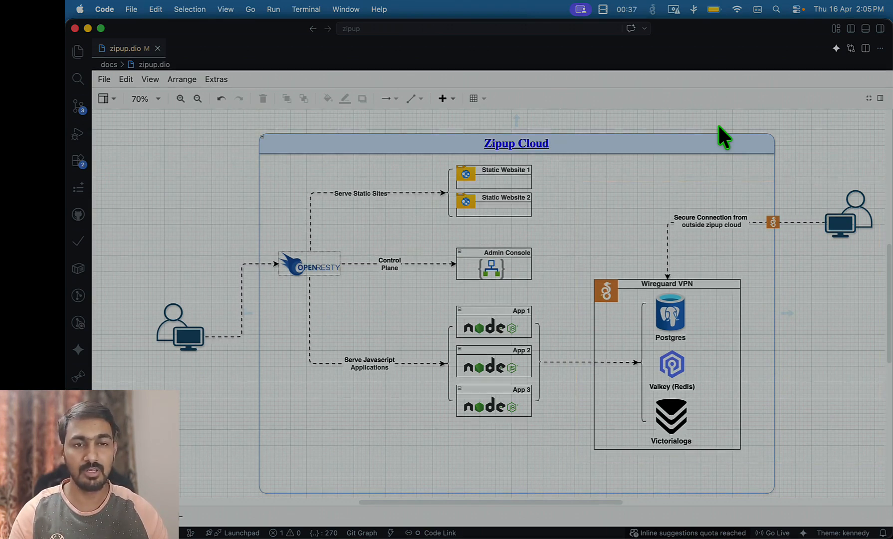
In Zipup Docs, open the 'Accessing Postgres, Valkey and Victorialogs over VPN' guide from Get Started
key("super+Tab")
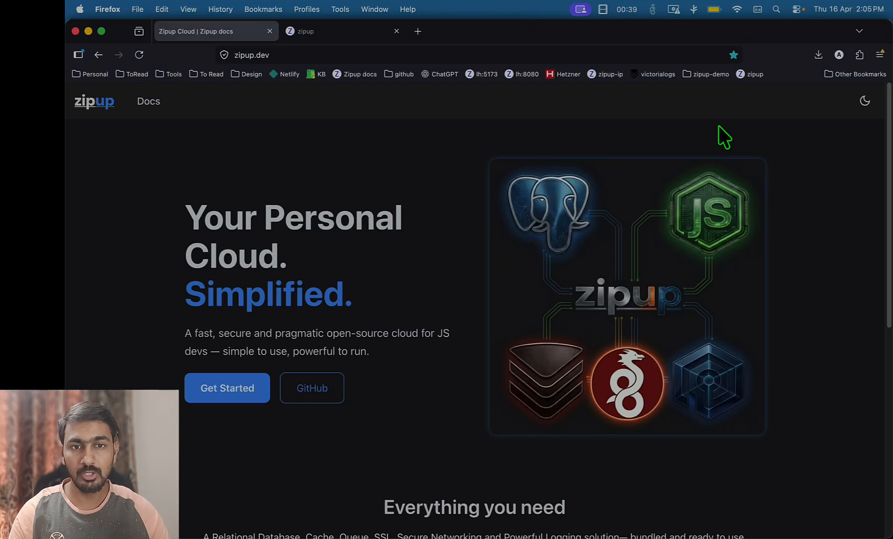
left_click(265, 392)
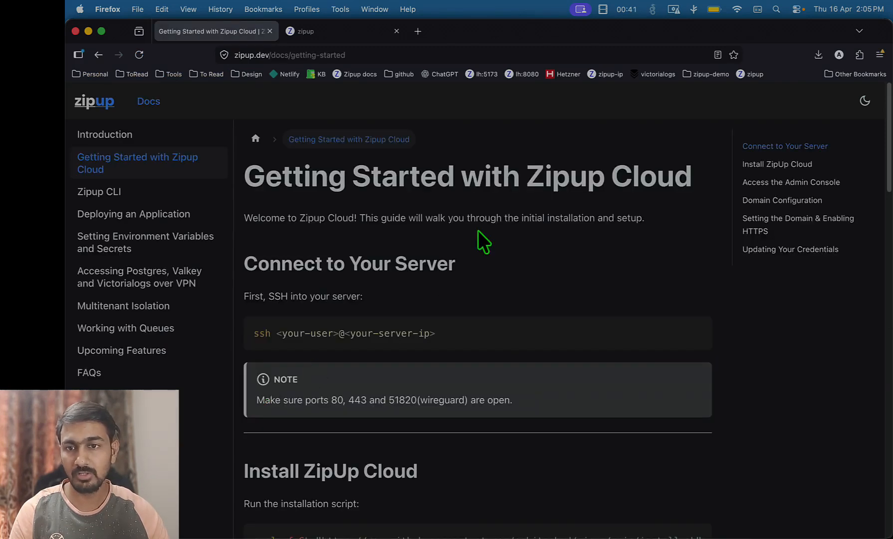
left_click(186, 290)
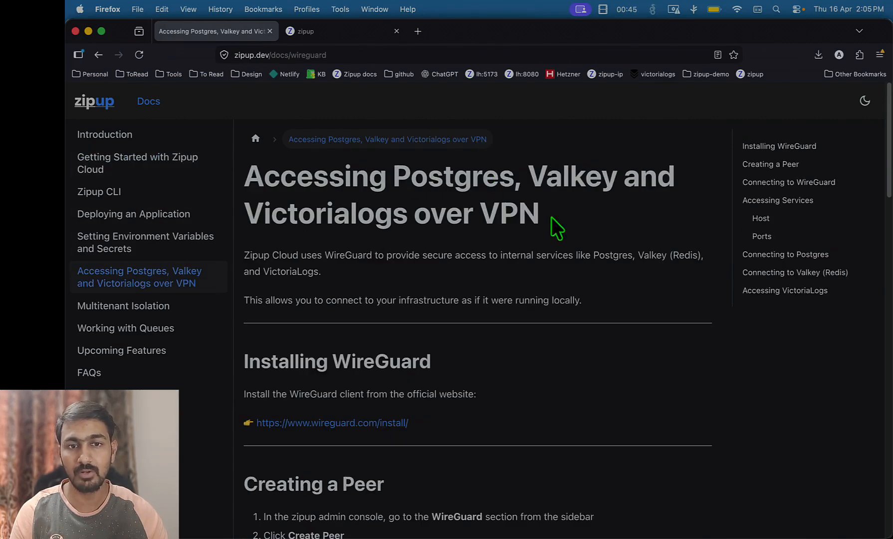
Skim the guide, highlighting its title and scrolling through the page
left_click_drag(556, 226, 234, 196)
left_click(534, 245)
scroll(575, 217, "down", 10)
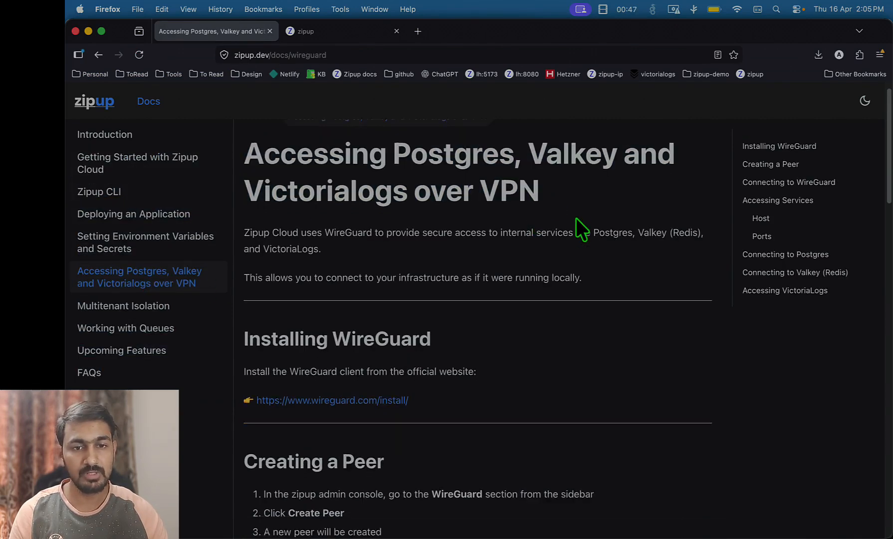
scroll(575, 216, "up", 10)
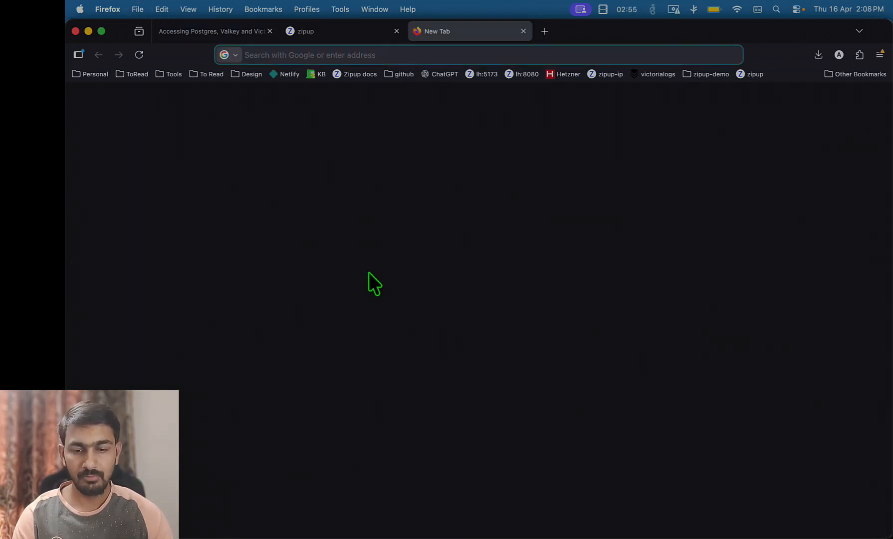
Search for 'wireguard', open wireguard.com and go to its Installation page
type("wireguar")
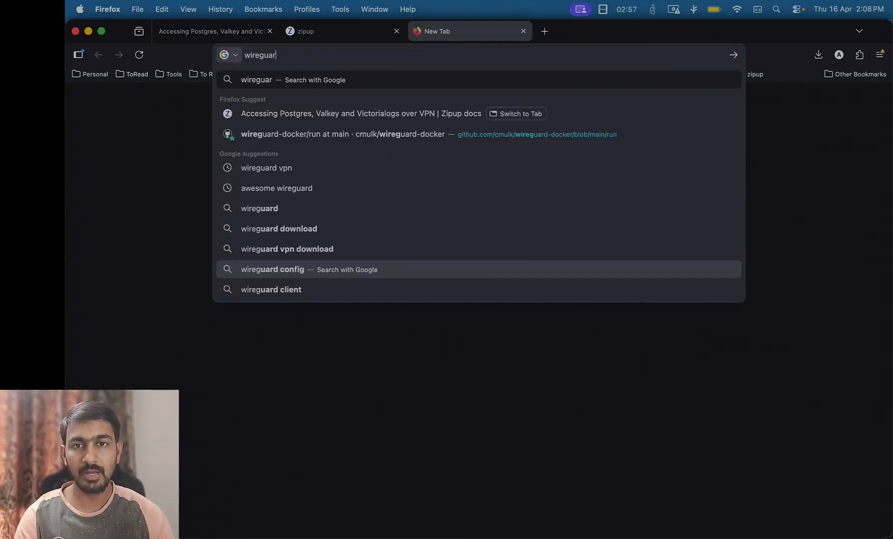
type("d")
key("BackSpace")
key("Return")
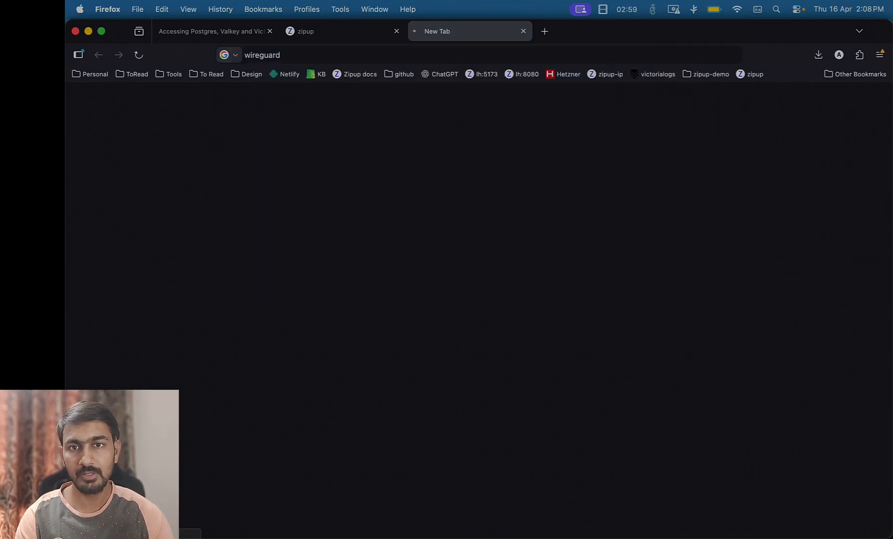
key("f")
key("e")
key("r")
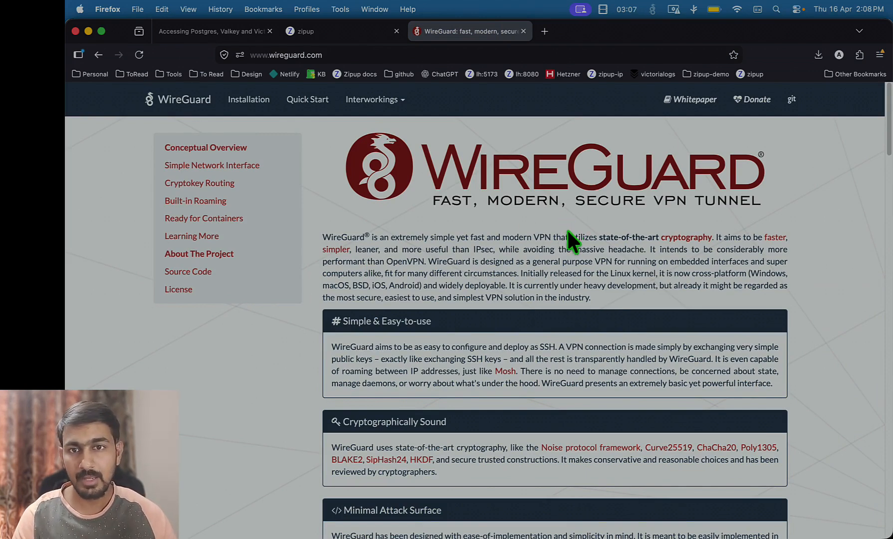
left_click(244, 98)
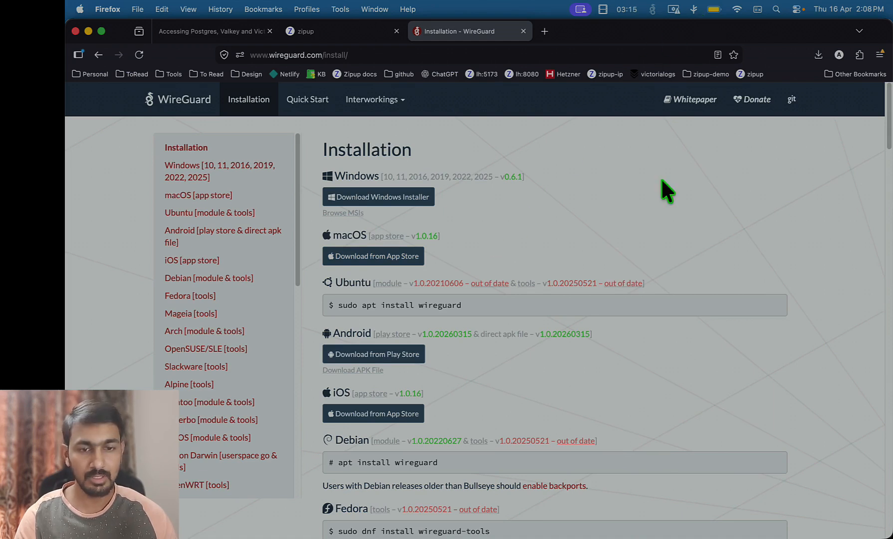
Launch WireGuard via Spotlight, then return to the Zipup Cloud login tab in Firefox
key("super+space")
type("wire")
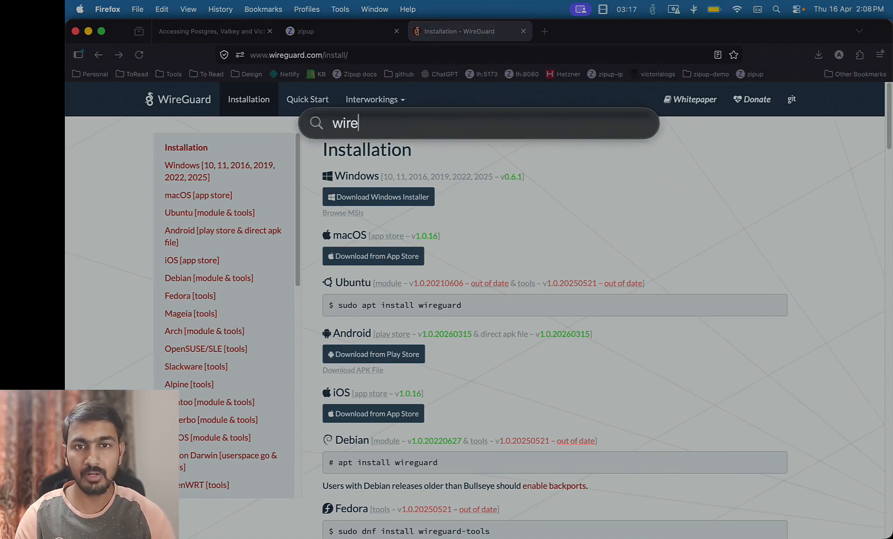
type("guard")
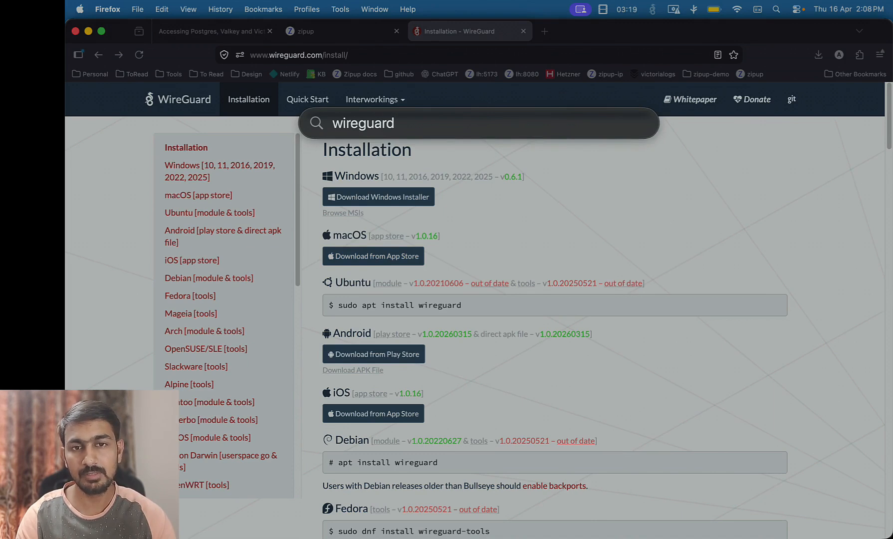
key("Return")
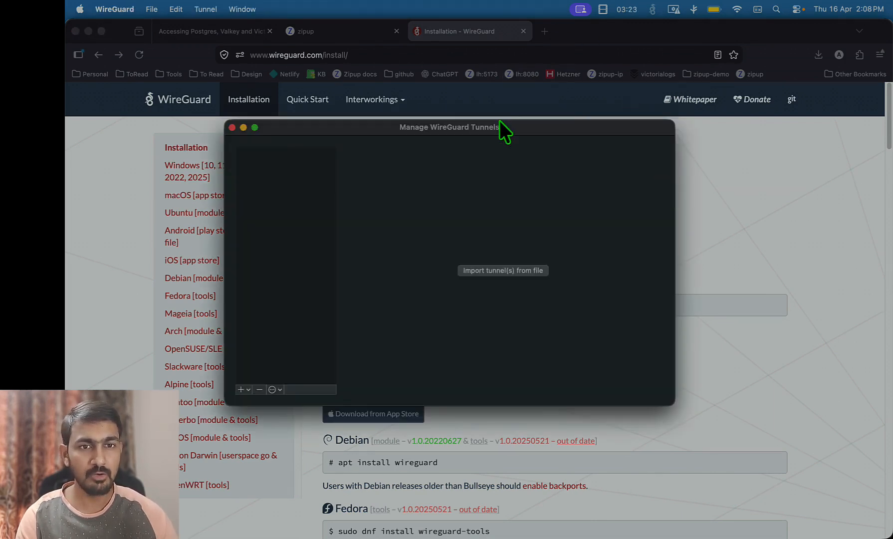
left_click_drag(516, 125, 534, 132)
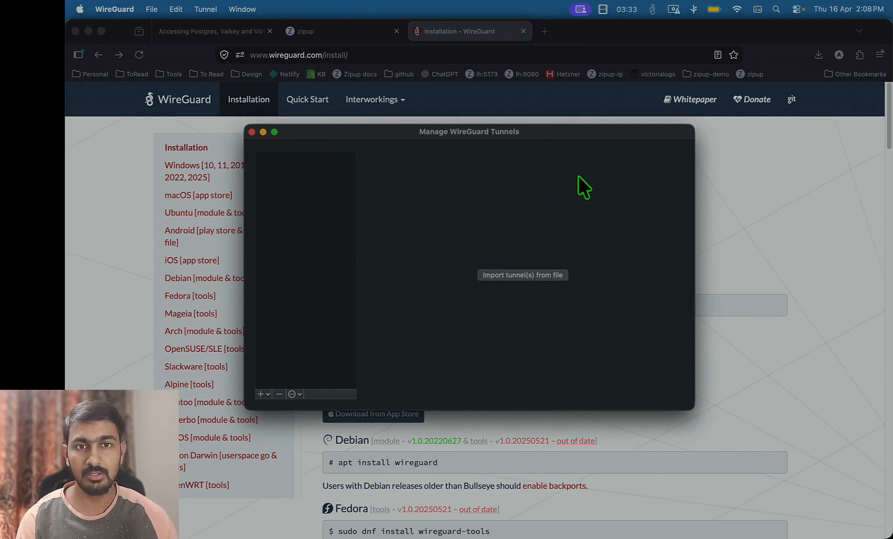
left_click(332, 32)
left_click(334, 28)
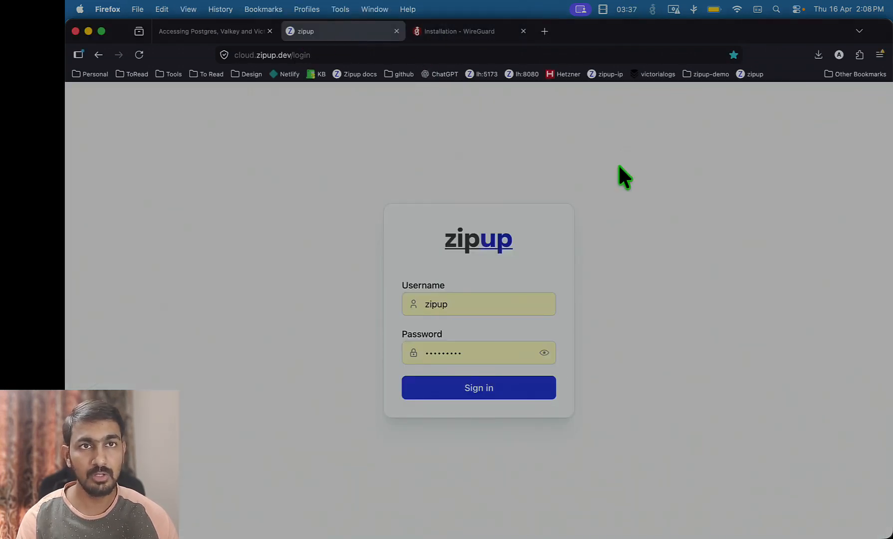
Sign in to Zipup Cloud and open the Wireguard peers page
left_click(491, 394)
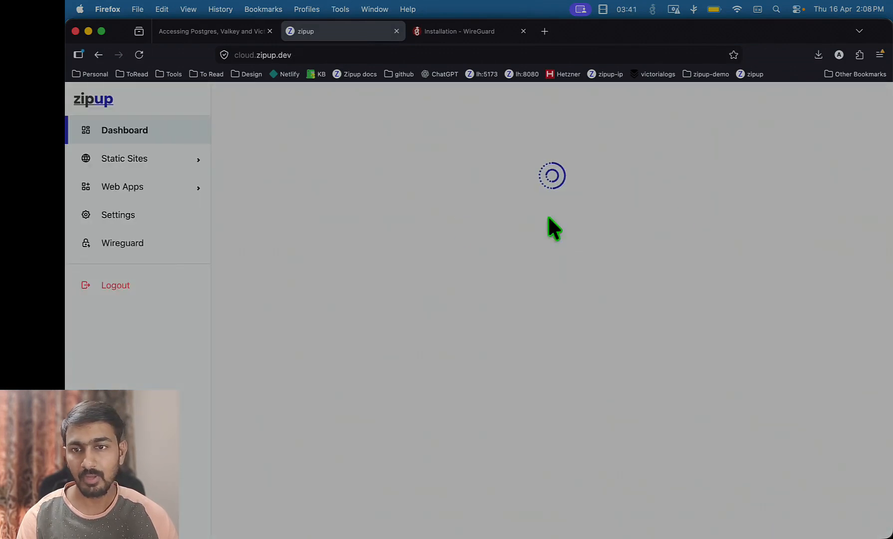
left_click(149, 247)
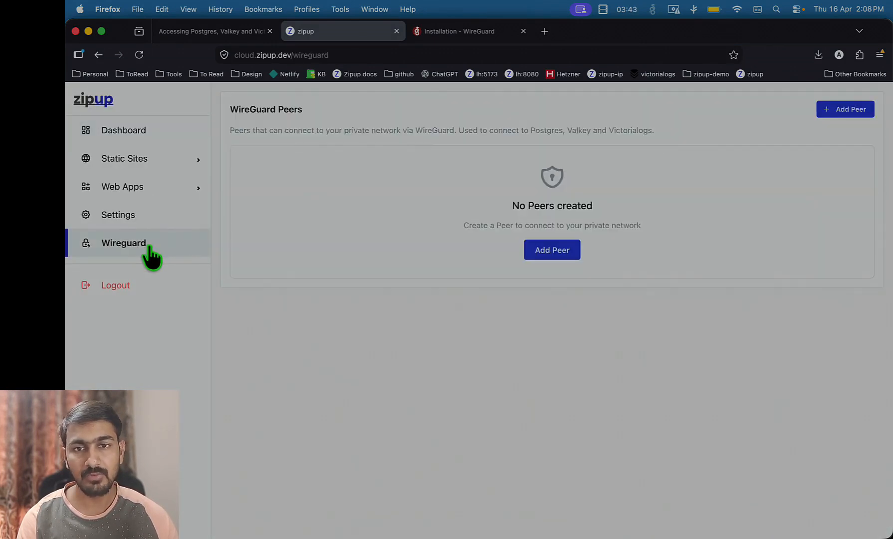
left_click_drag(312, 131, 657, 124)
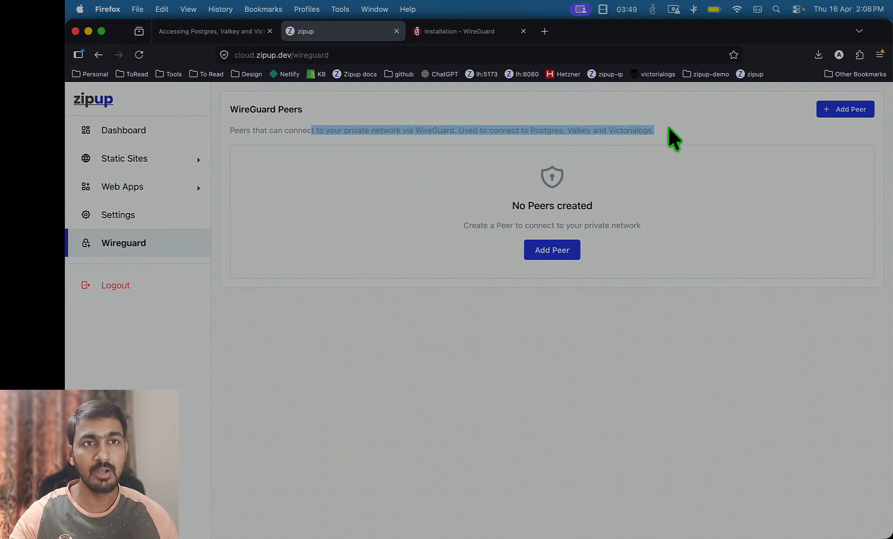
Create a new WireGuard peer named 'macbook-local'
left_click(562, 252)
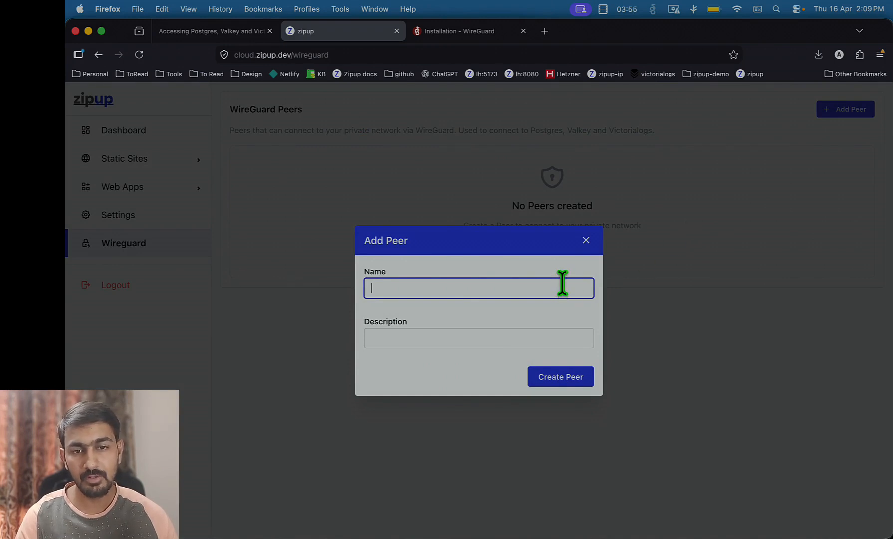
type("macboo")
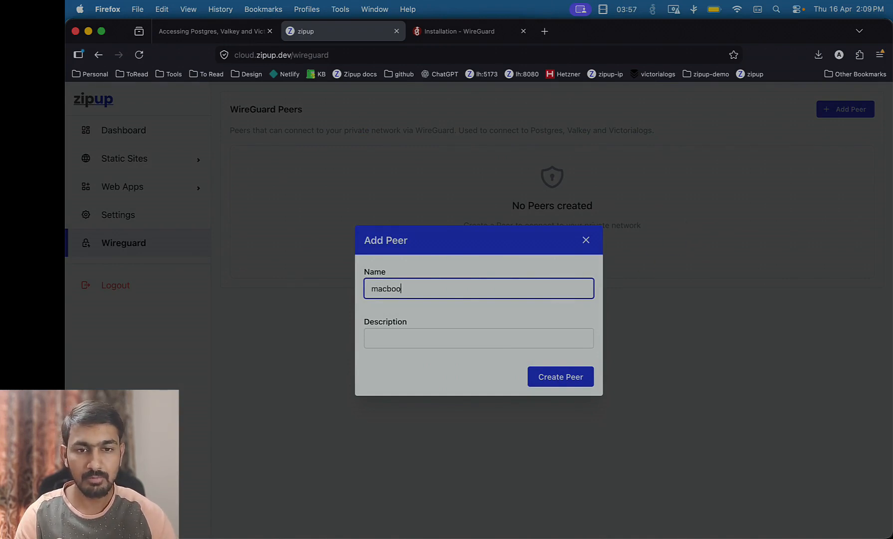
type("k-local")
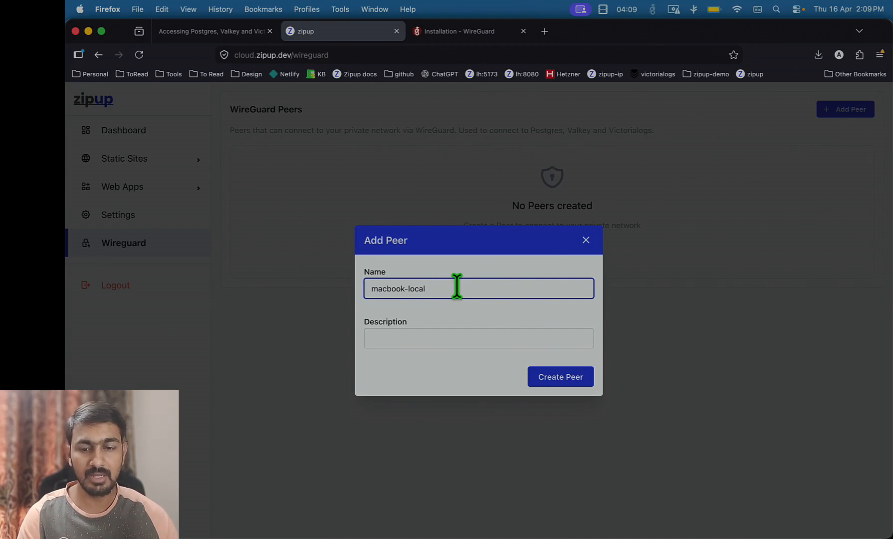
left_click(560, 379)
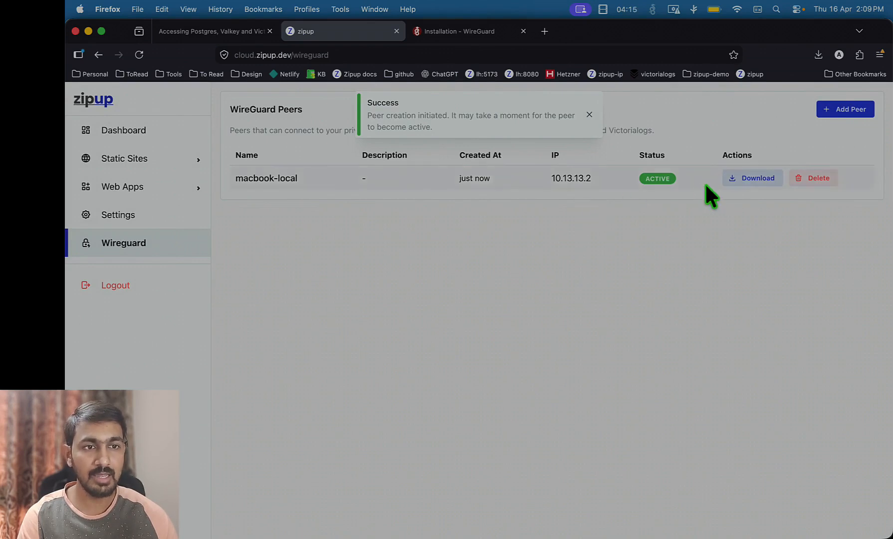
Download the macbook-local.conf peer configuration and bring WireGuard to the front
left_click(758, 182)
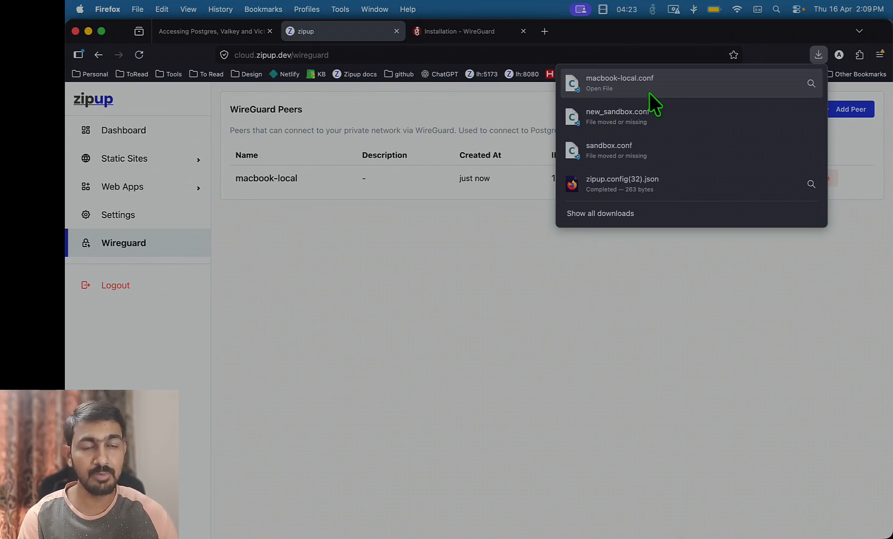
key("super+Tab")
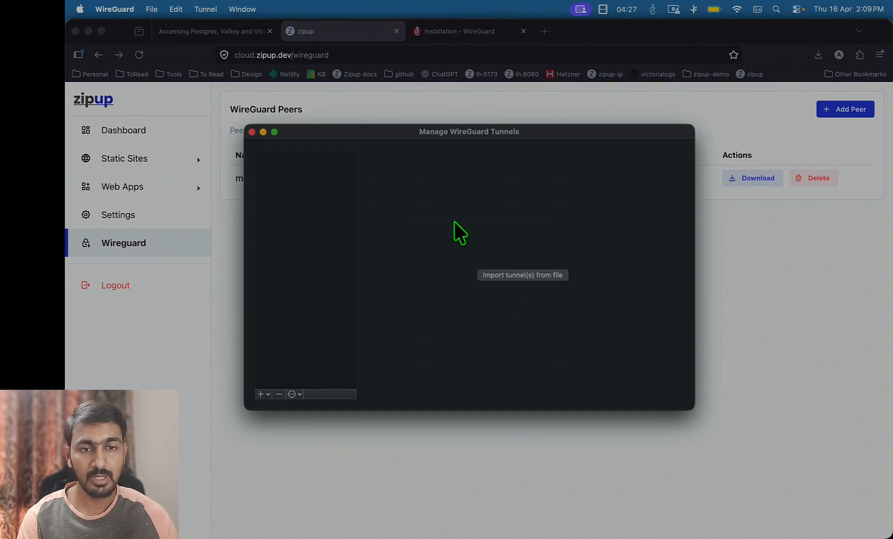
Pick macbook-local.conf from Downloads for tunnel import, then return to Firefox's downloads list
left_click(521, 274)
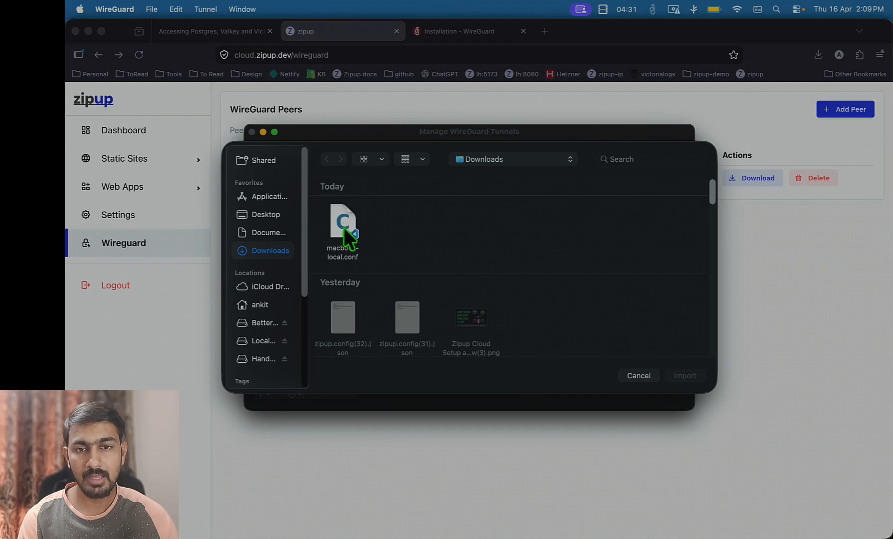
left_click(352, 223)
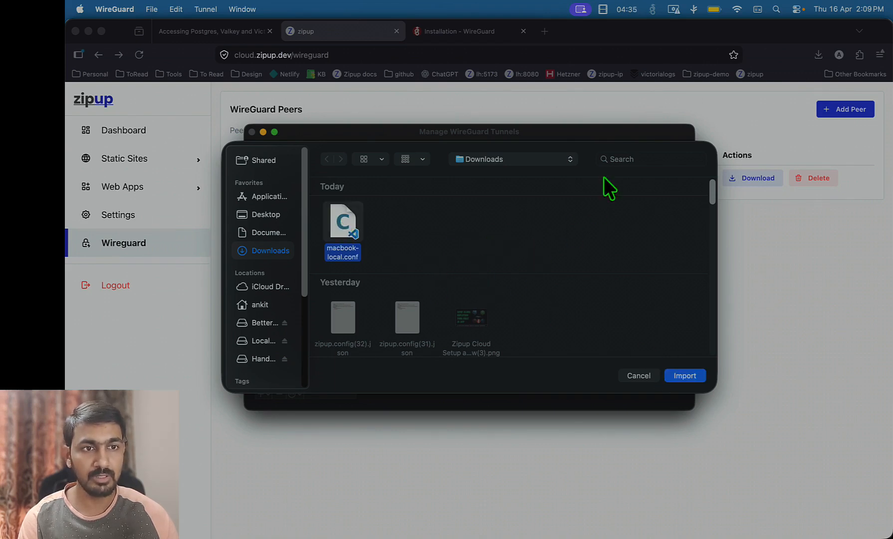
left_click(813, 54)
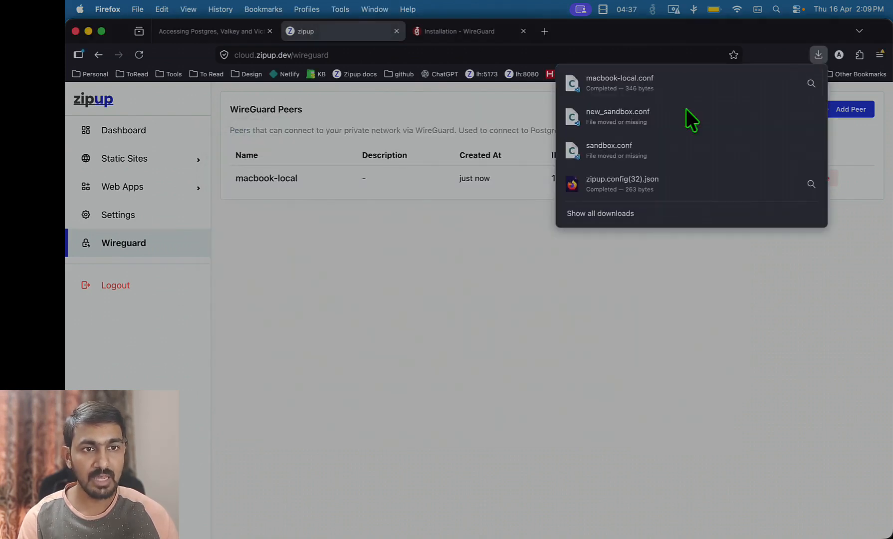
Open macbook-local.conf in VS Code and walk through its Interface and Peer lines
left_click(649, 90)
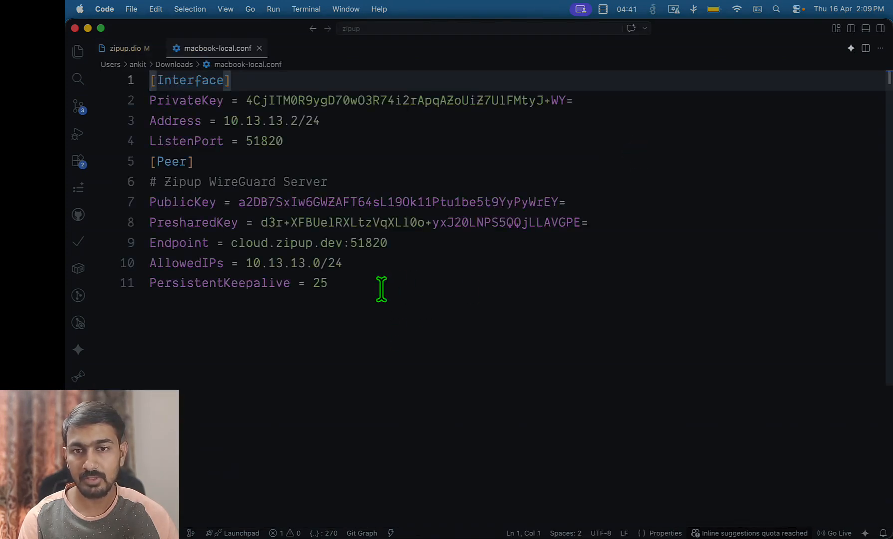
left_click_drag(380, 290, 123, 103)
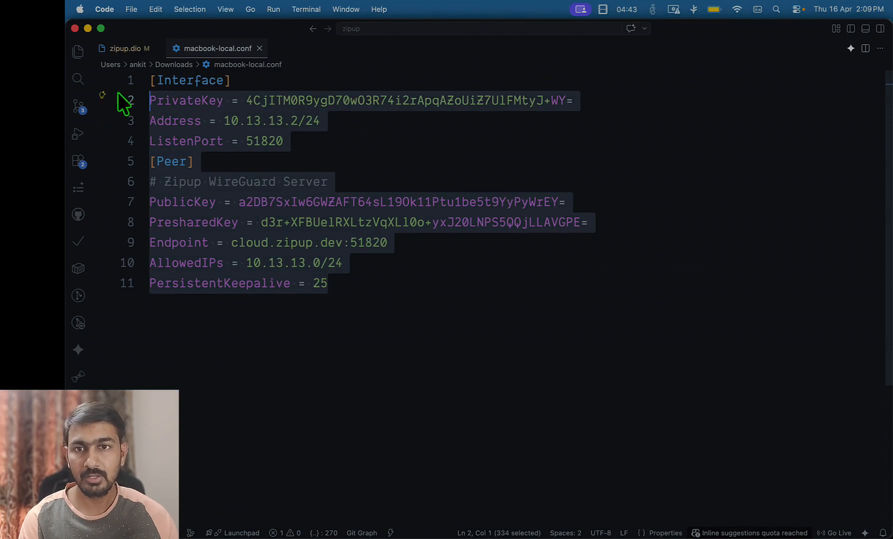
left_click(360, 291)
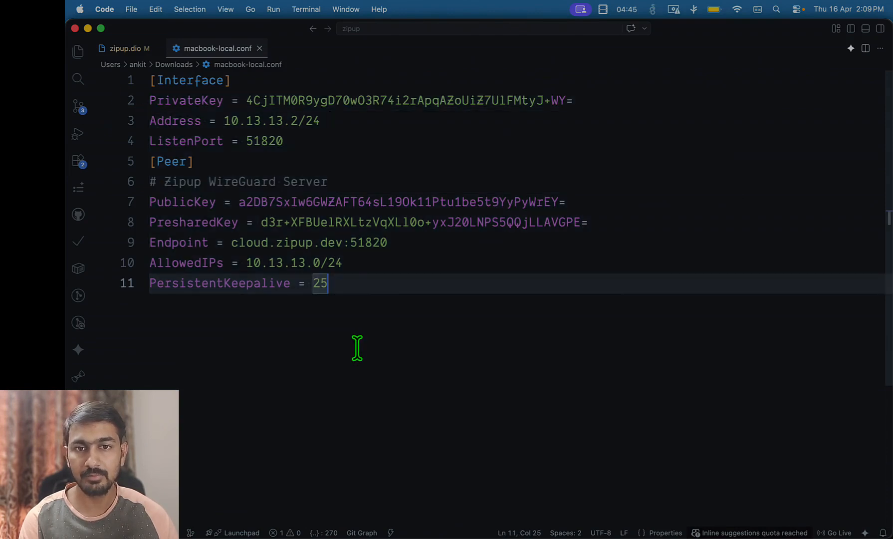
left_click_drag(352, 282, 133, 94)
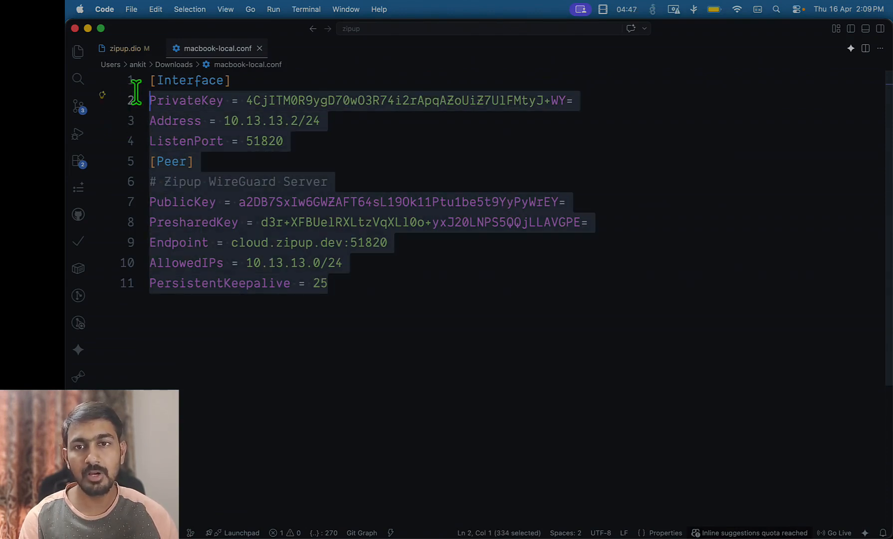
left_click(342, 290)
left_click_drag(342, 291, 132, 84)
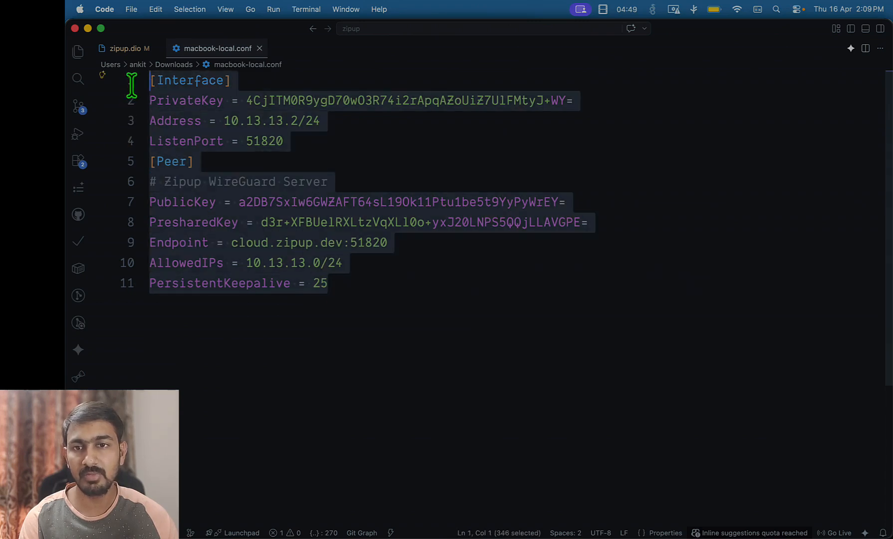
left_click(369, 285)
Import macbook-local.conf into WireGuard and allow it to add VPN configurations
key("super+Tab")
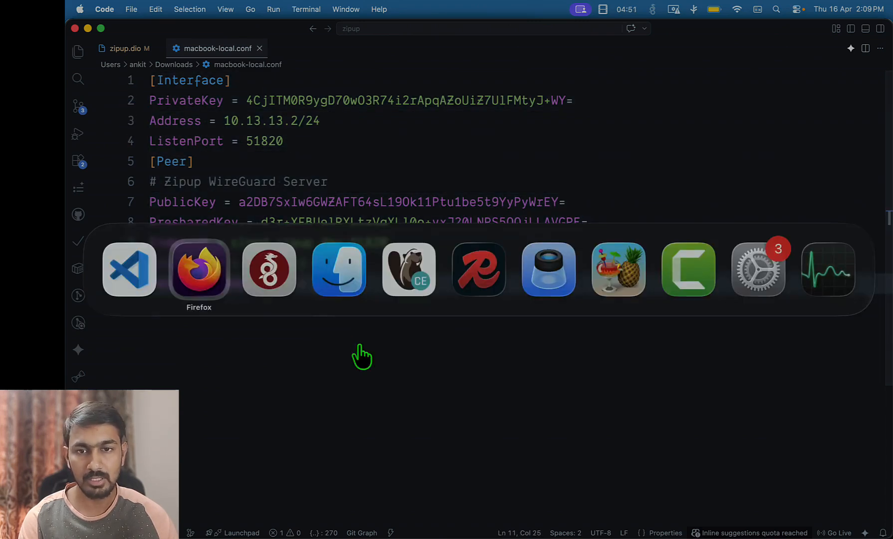
key("super+Tab")
left_click(352, 250)
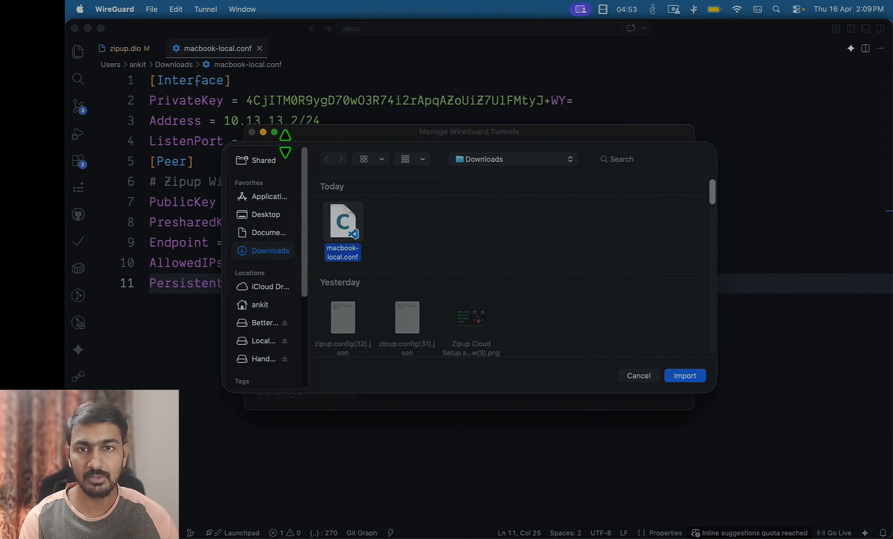
left_click(686, 377)
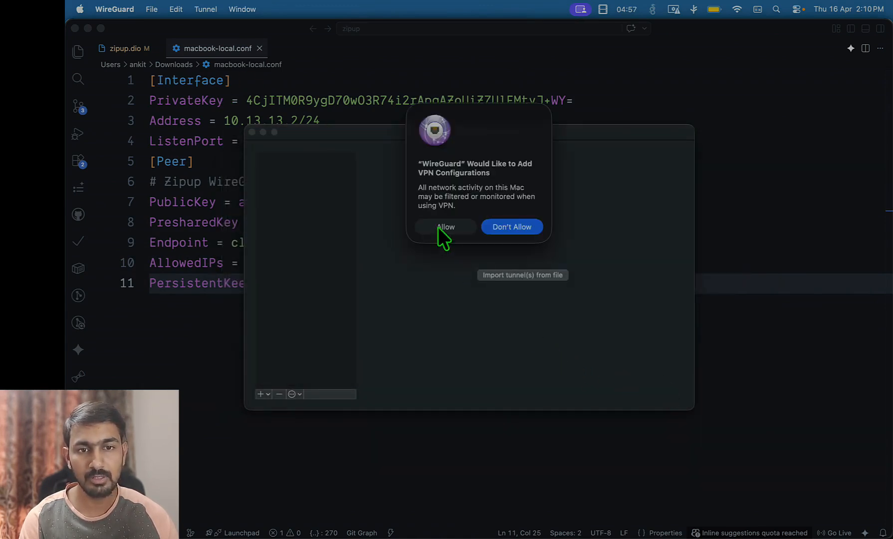
left_click(439, 226)
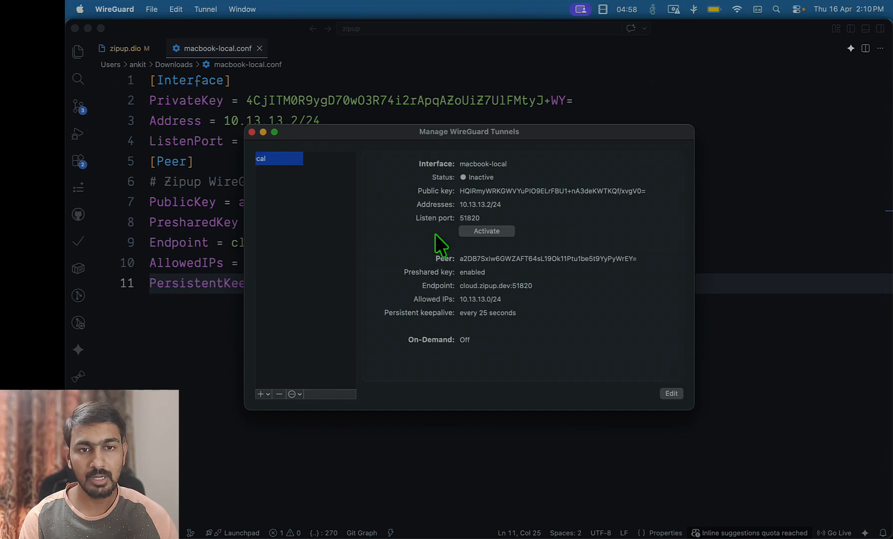
Activate the macbook-local tunnel and check its latest handshake time
left_click(505, 230)
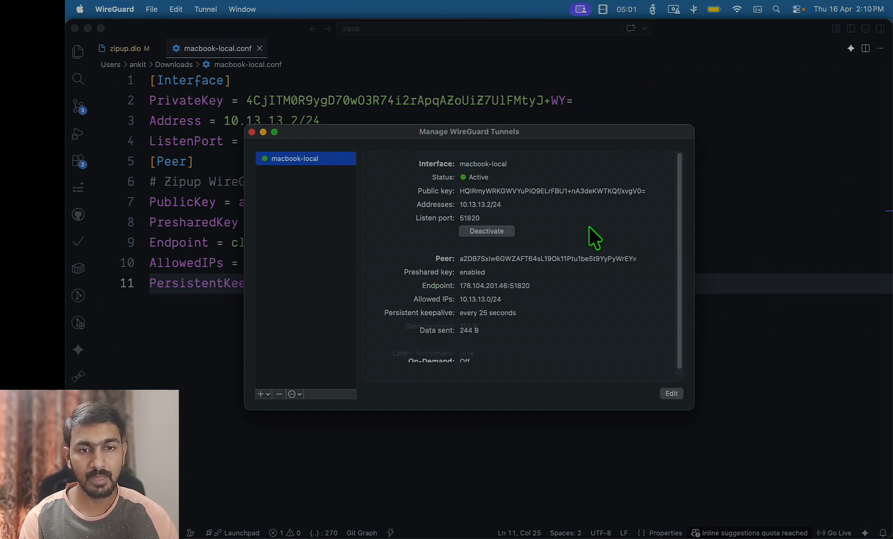
scroll(589, 226, "down", 1)
left_click(371, 355)
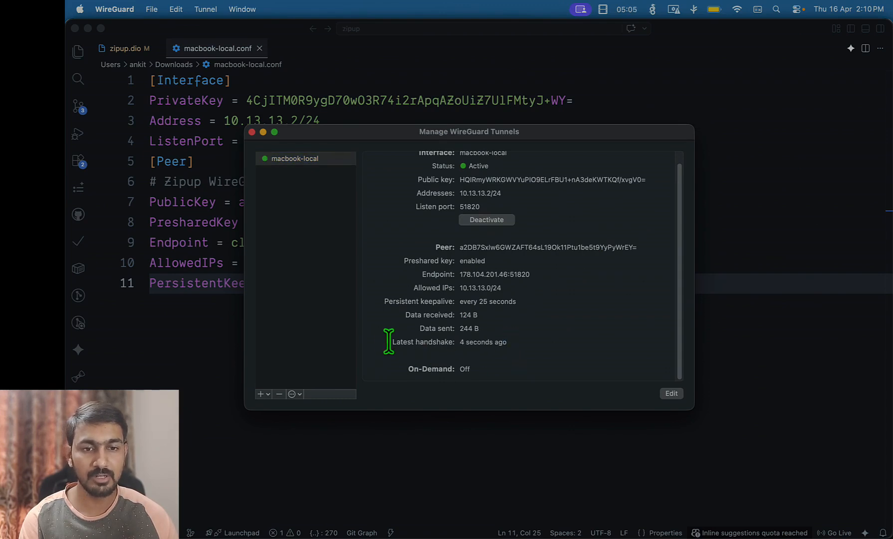
left_click_drag(502, 339, 365, 340)
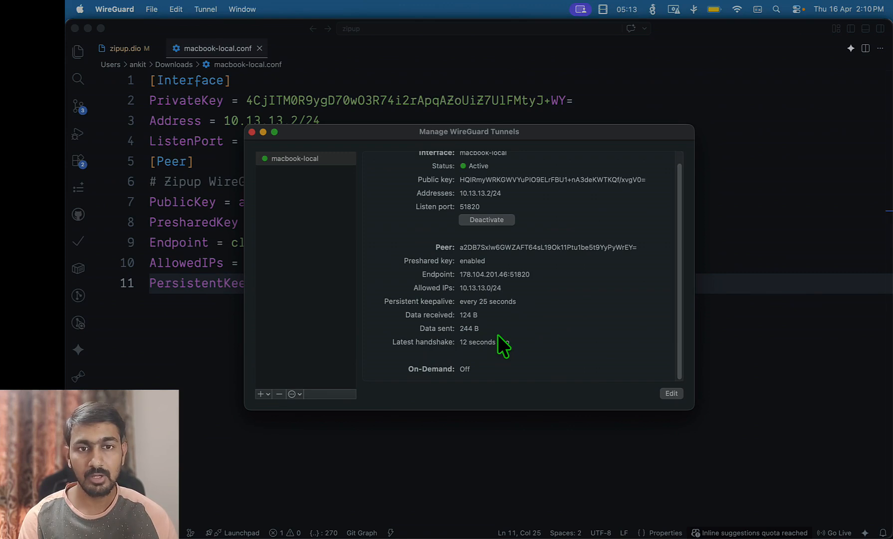
left_click(387, 98)
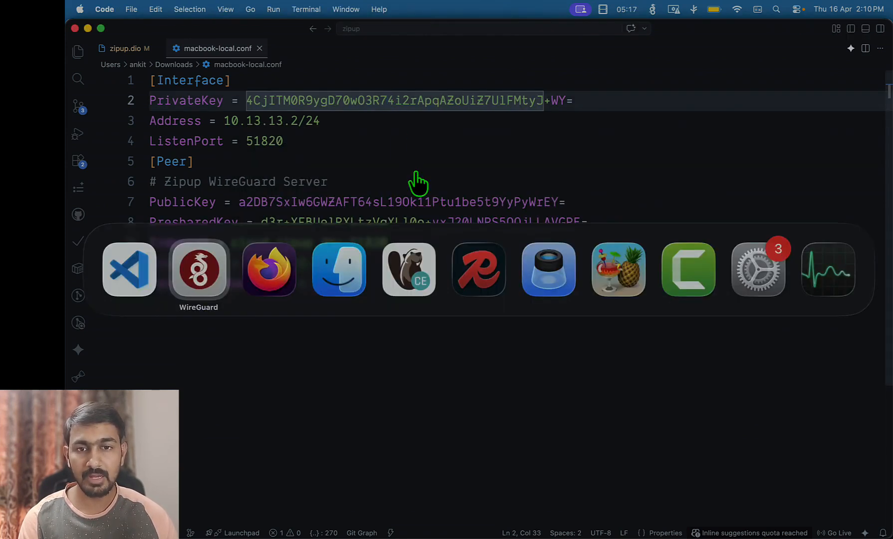
Show the Wireguard VPN container in the zipup.dio diagram, then switch to the Zipup demos window
key("super+Tab")
left_click(131, 49)
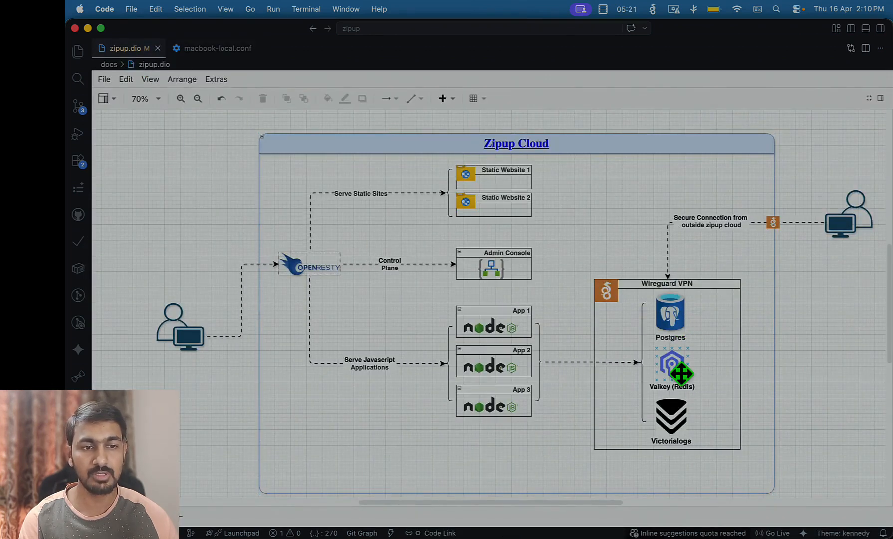
left_click(705, 369)
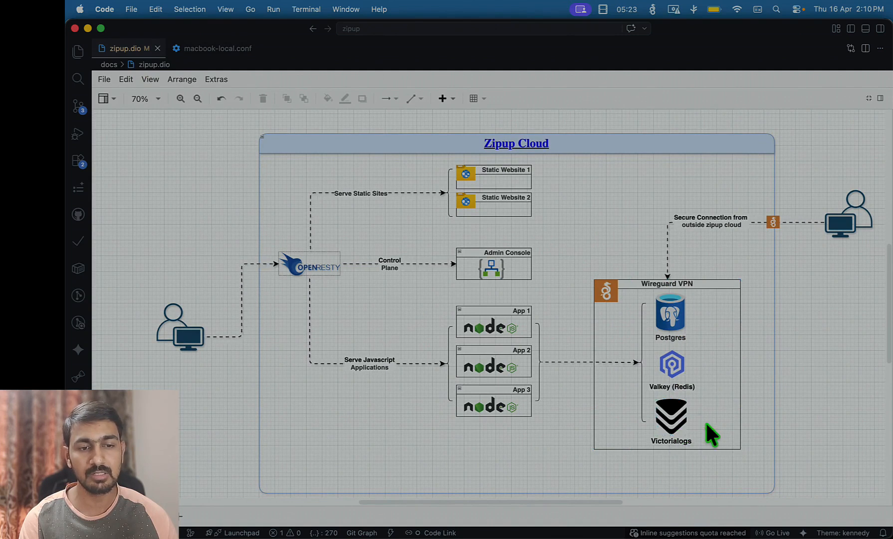
left_click(786, 371)
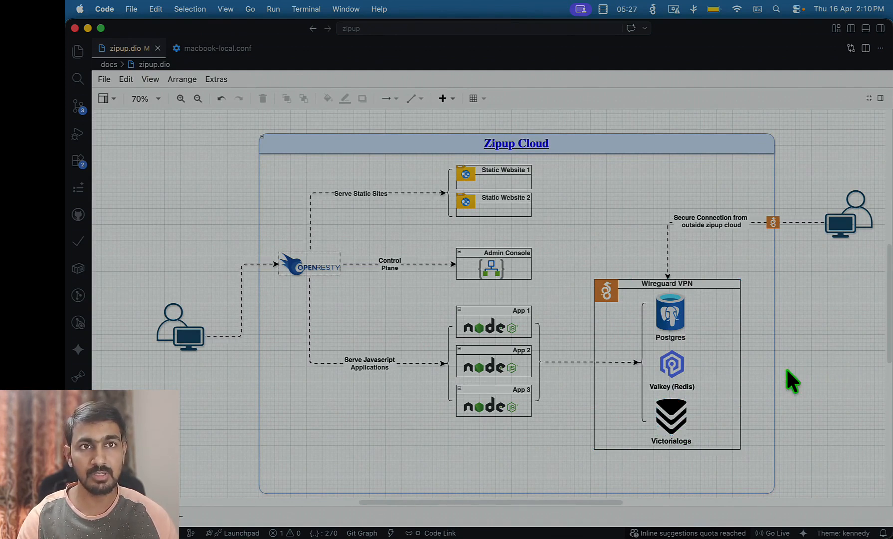
key("super+grave")
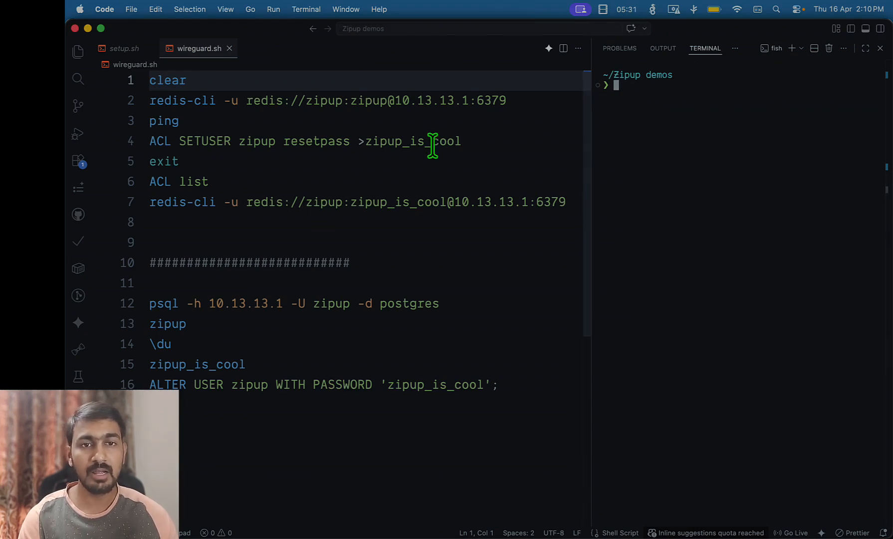
Run line 2 to connect redis-cli to 10.13.13.1 on port 6379
left_click_drag(395, 99, 467, 96)
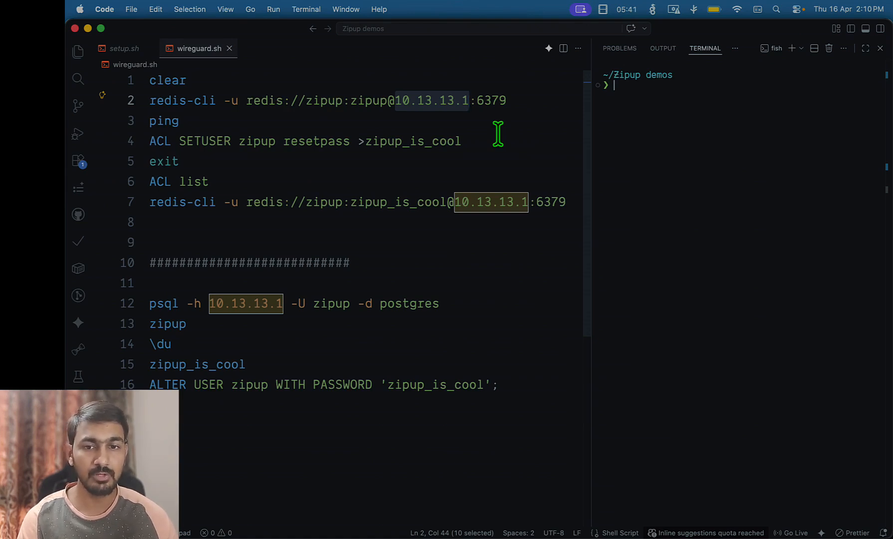
double_click(494, 100)
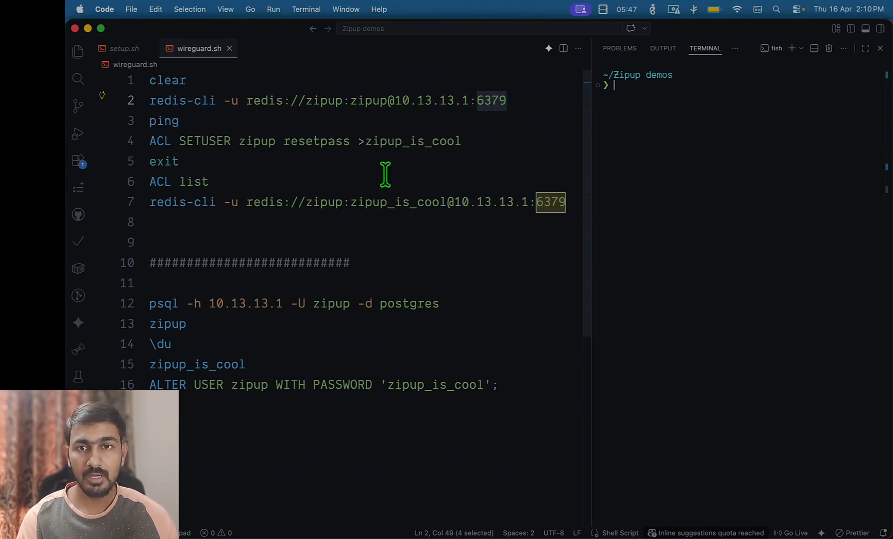
left_click(297, 100)
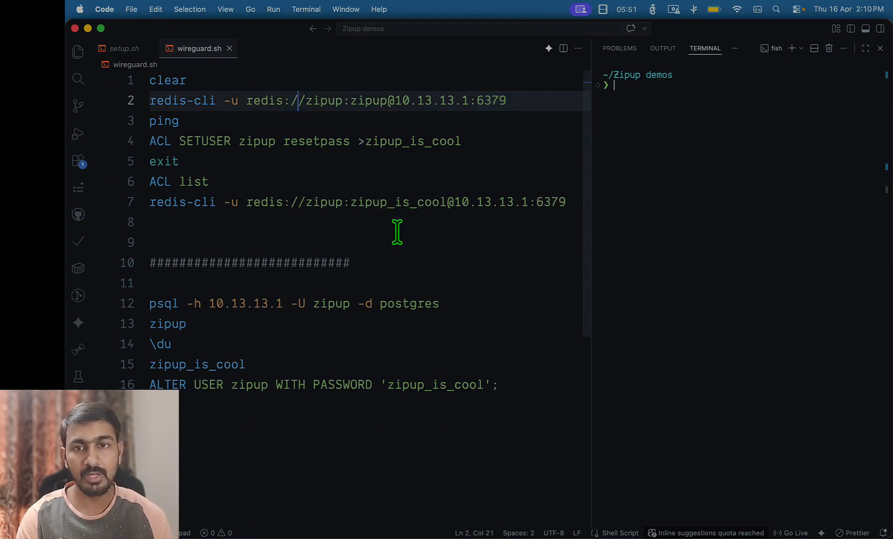
left_click_drag(213, 93, 138, 95)
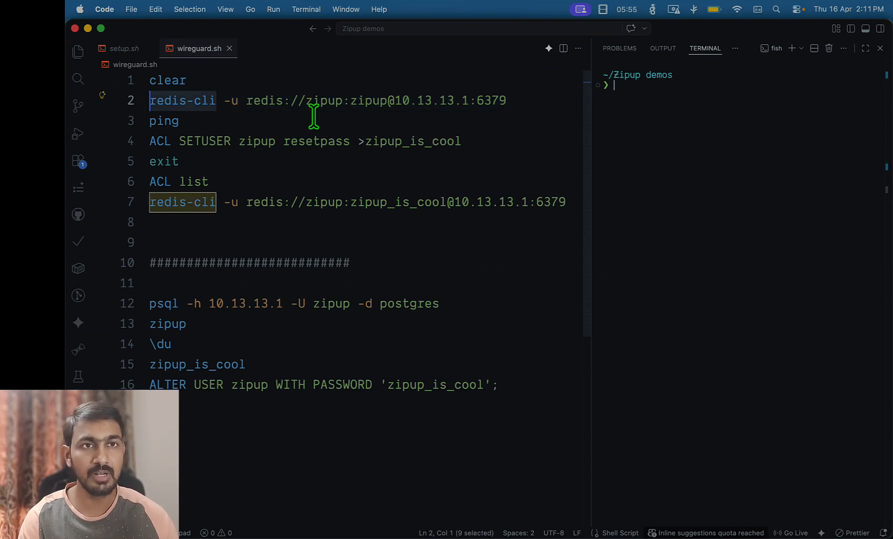
left_click(327, 102)
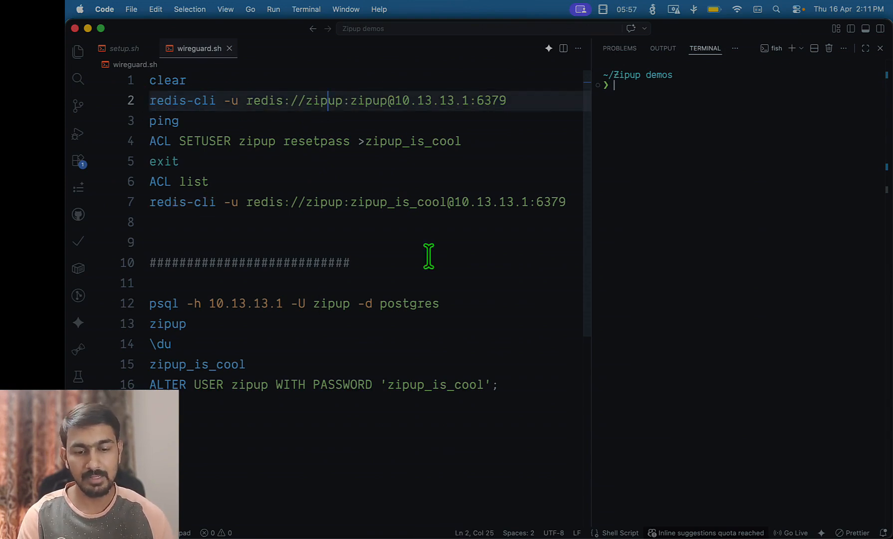
key("super+Return")
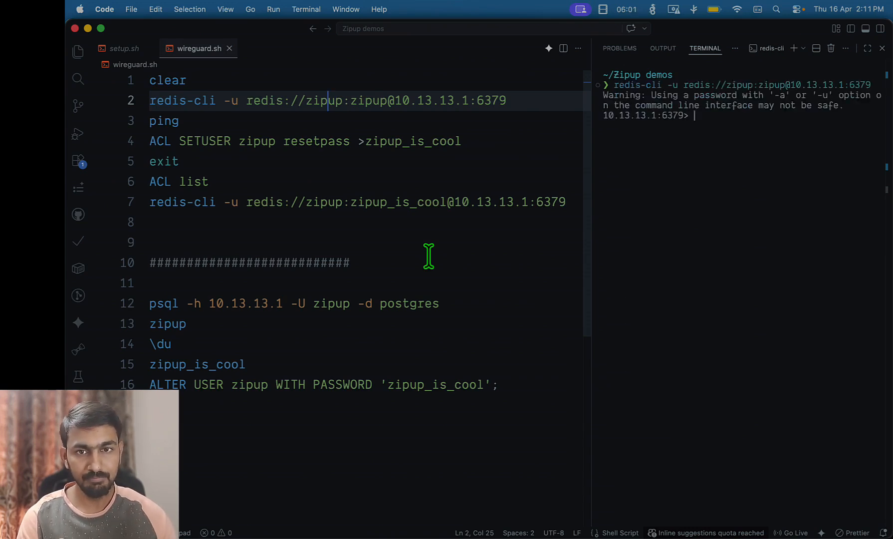
Send ping to the Redis server and get PONG back
left_click(242, 126)
key("ctrl+Return")
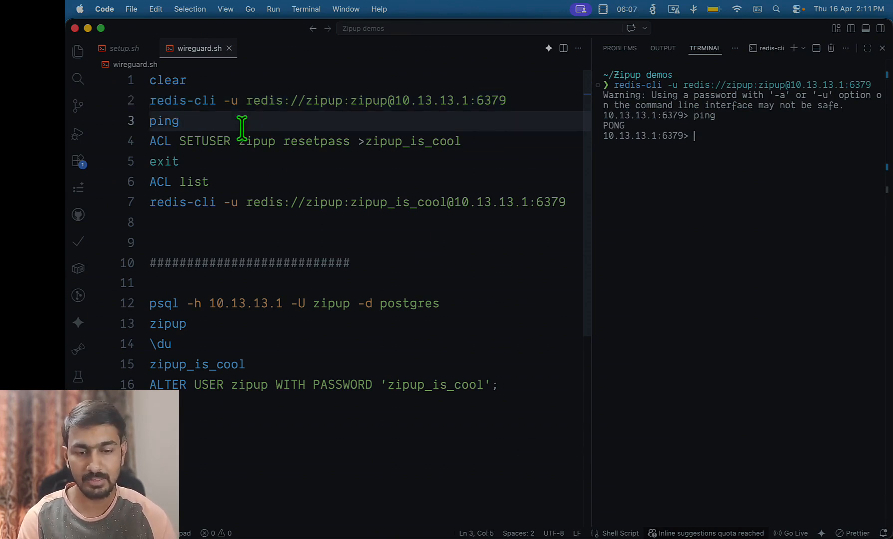
key("Down")
key("Down")
key("Up")
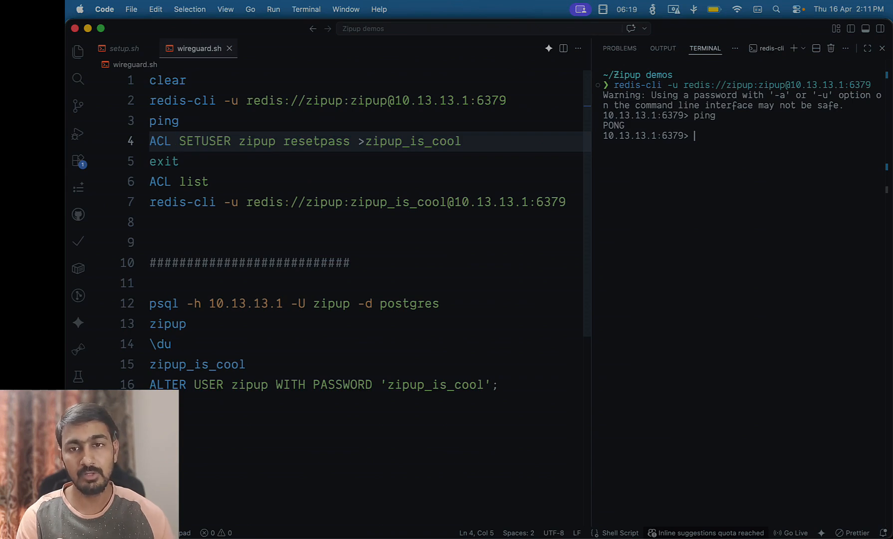
Run the ACL SETUSER line to reset the Redis user's password
triple_click(338, 141)
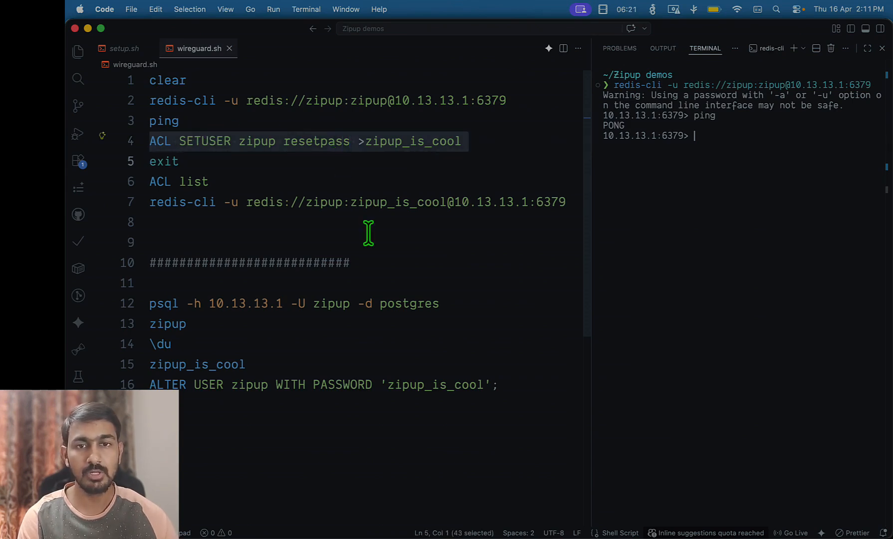
left_click(315, 181)
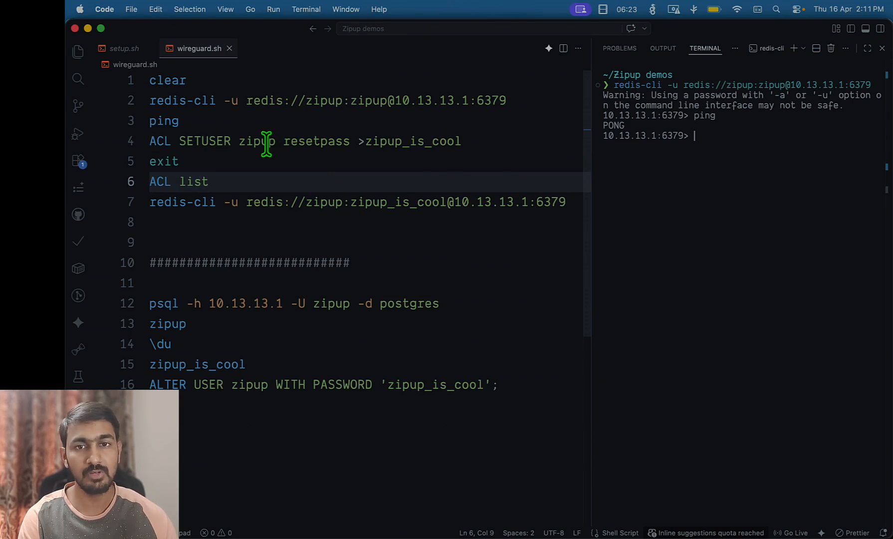
left_click(350, 141)
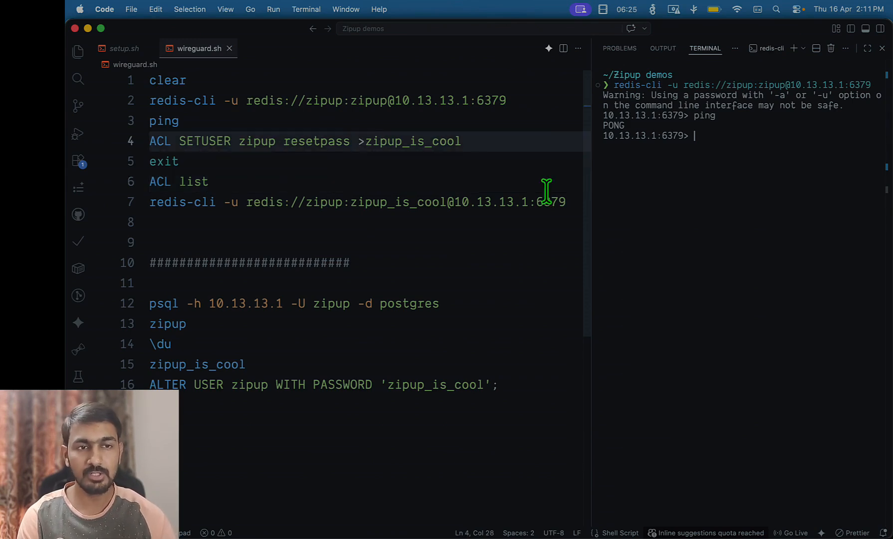
key("super+Return")
key("Down")
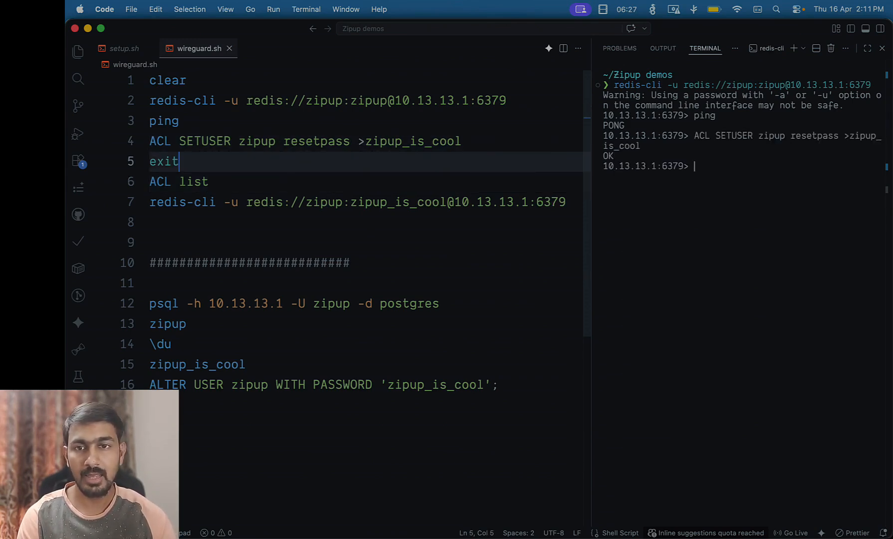
Quit redis-cli, reconnect with the old password, and confirm ping fails with a NOAUTH error
key("super+Return")
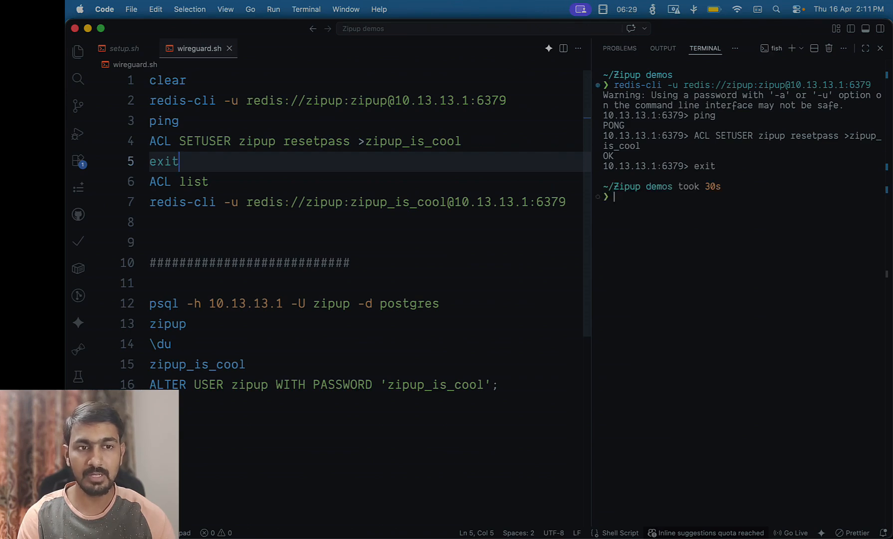
key("Up")
key("Up")
key("Up")
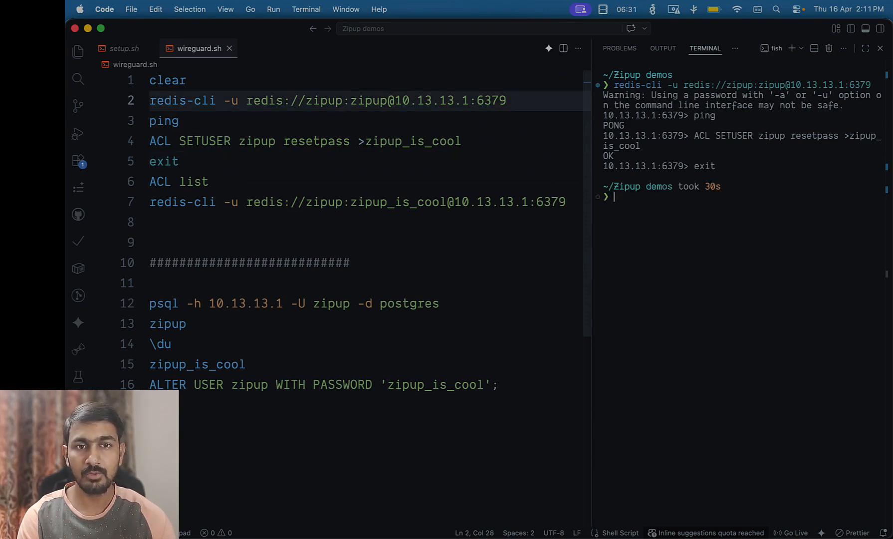
key("super+Return")
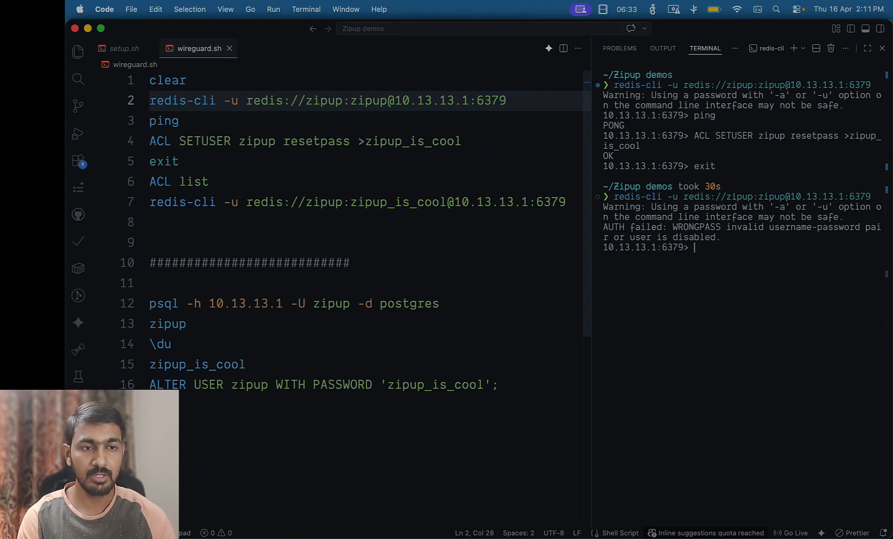
key("Down")
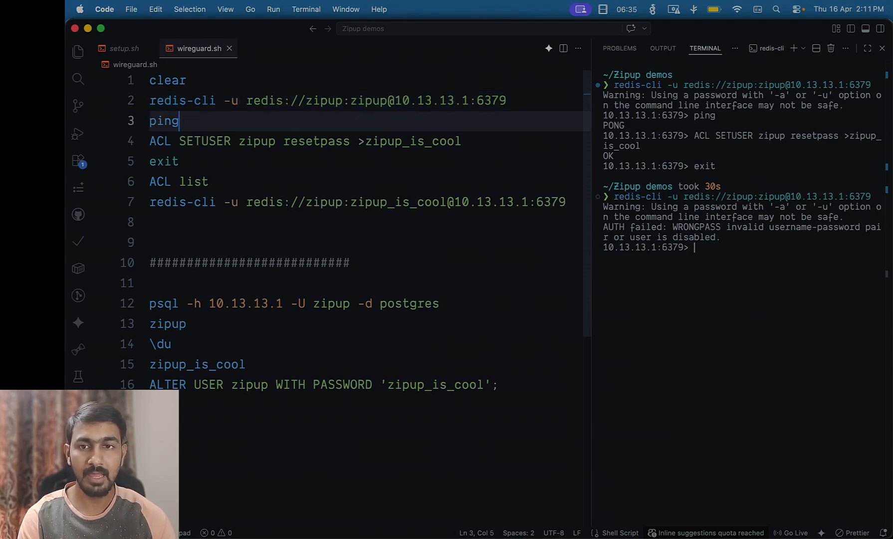
key("super+Return")
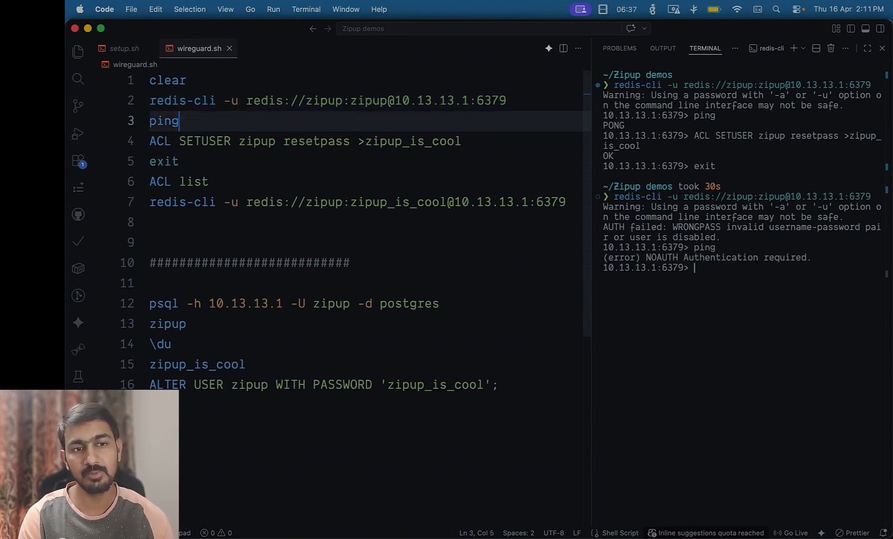
left_click_drag(838, 256, 630, 260)
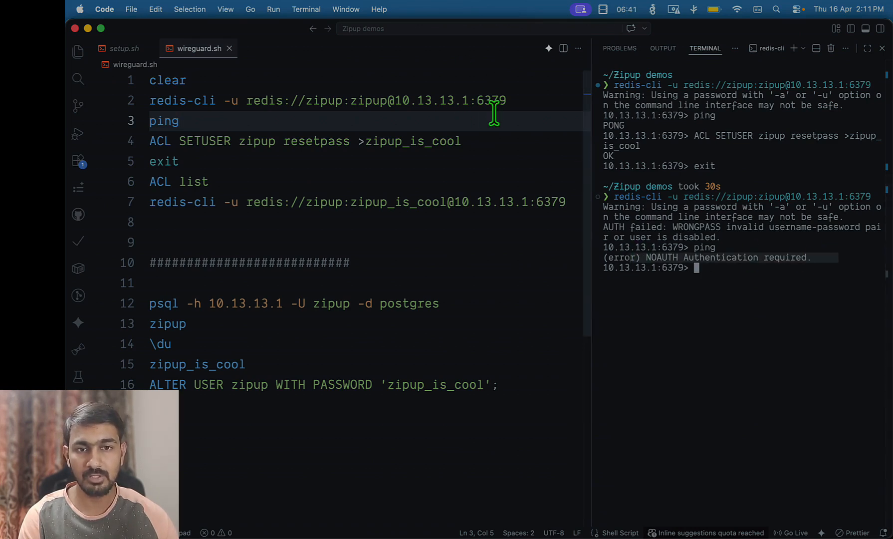
Exit the failed session, log into Redis with the new password, and get PONG from ping
left_click(259, 155)
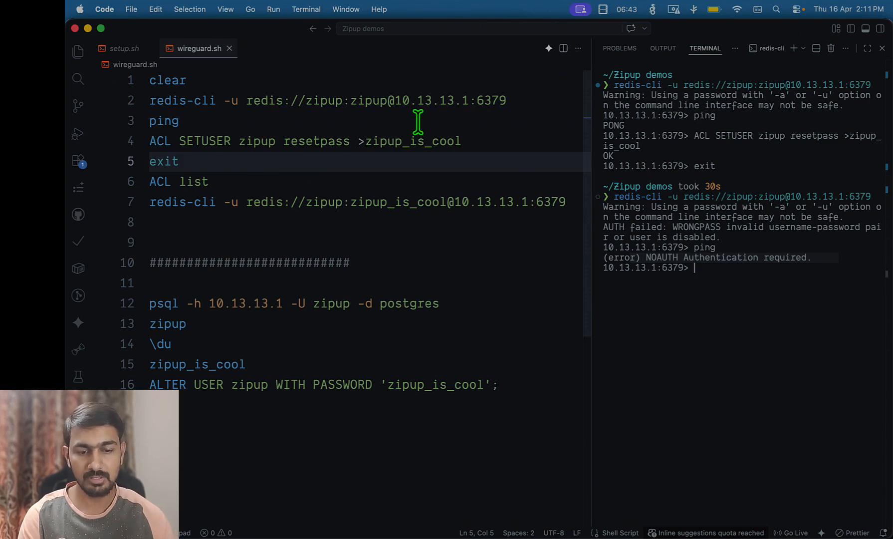
key("super+Return")
key("Down")
key("Down")
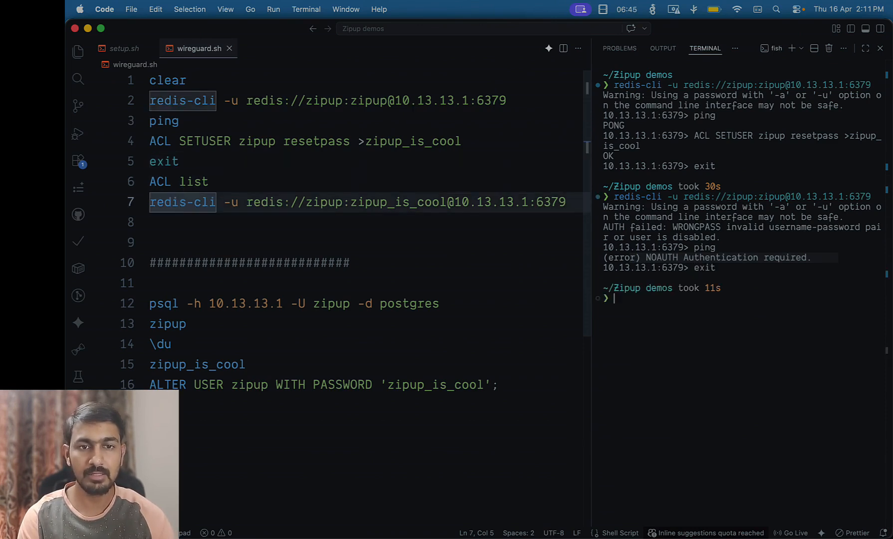
key("super+Return")
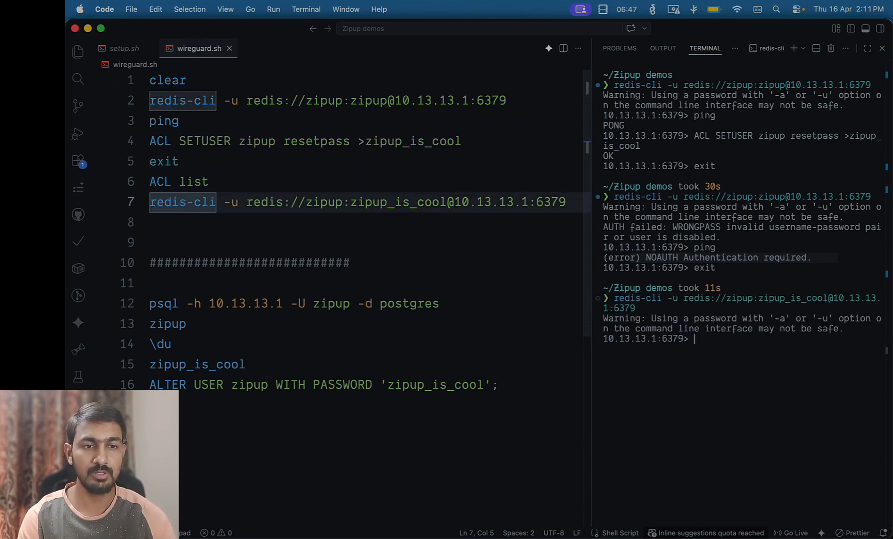
key("Up")
key("Up")
key("Up")
key("Up")
key("super+Return")
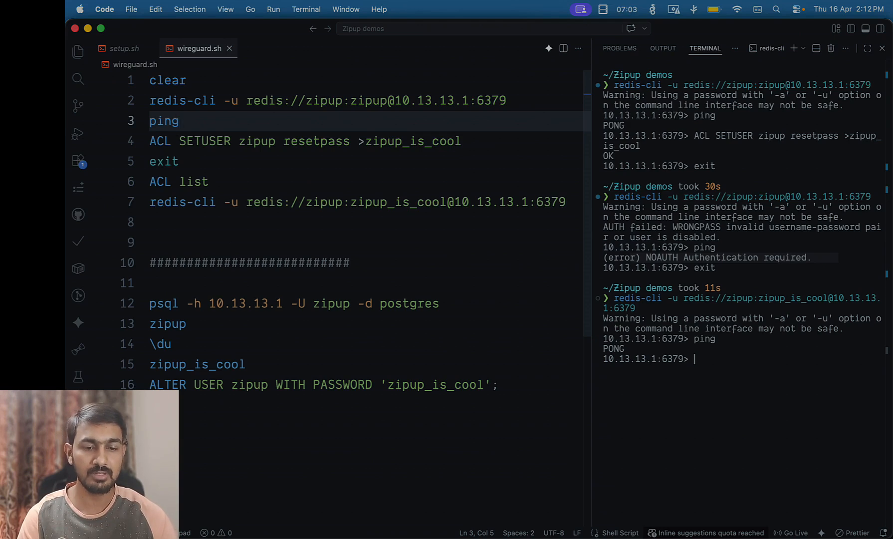
Exit redis-cli and clear the terminal using the script's exit and clear lines
key("Down")
key("Down")
key("Down")
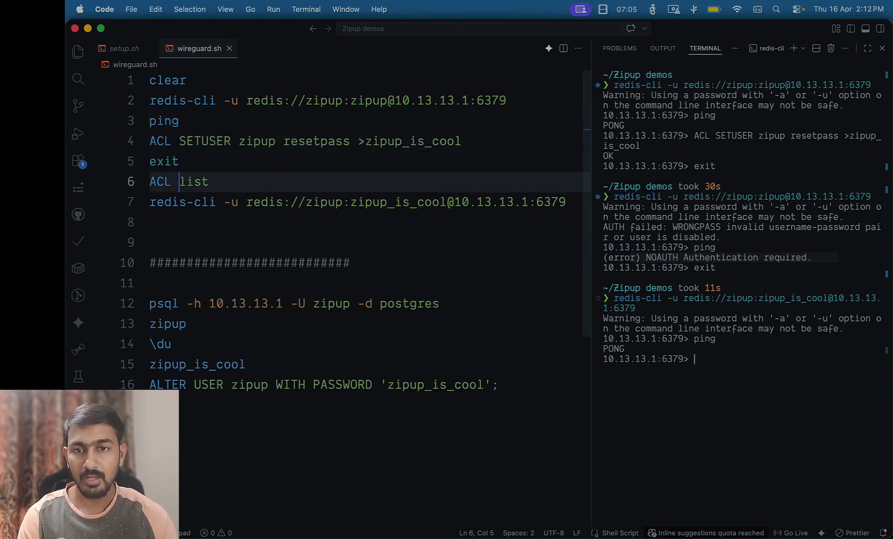
key("Down")
key("Up")
key("Up")
key("super+Return")
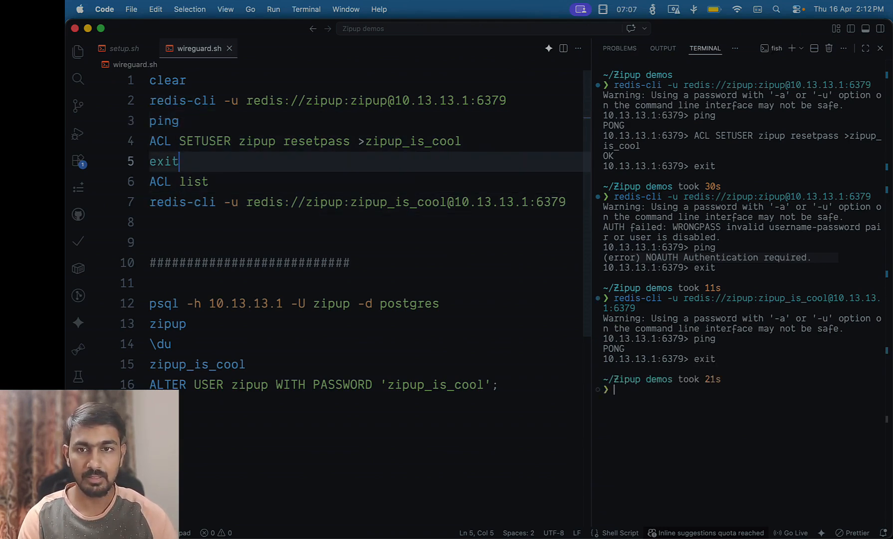
key("super+Up")
key("super+Return")
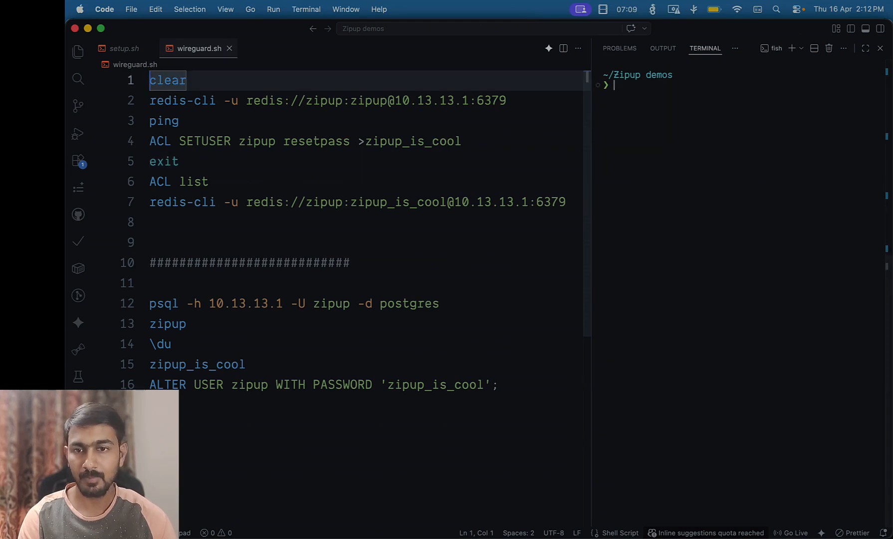
Connect psql to Postgres at 10.13.13.1, send the password, and list roles with \du
key("Down")
key("Down")
key("Down")
key("Down")
key("Down")
key("Down")
key("Down")
key("Down")
key("Down")
key("Down")
key("Down")
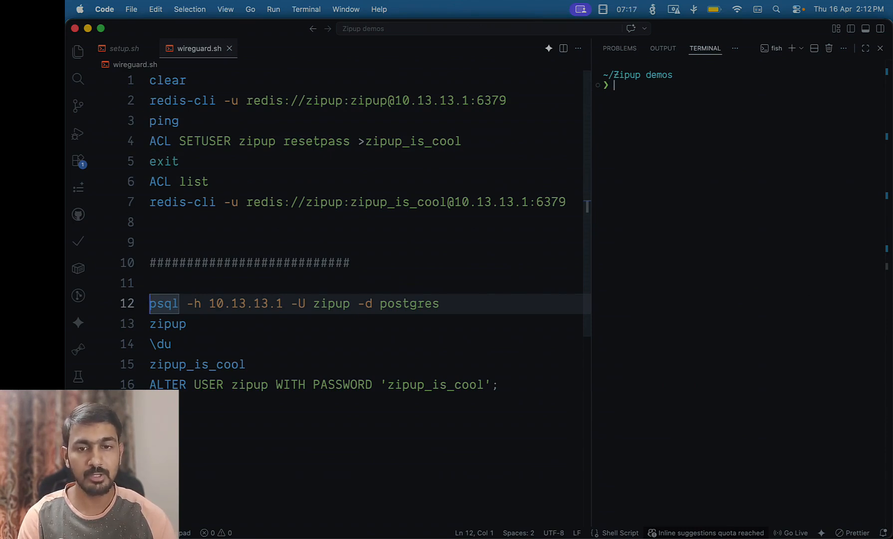
key("super+Return")
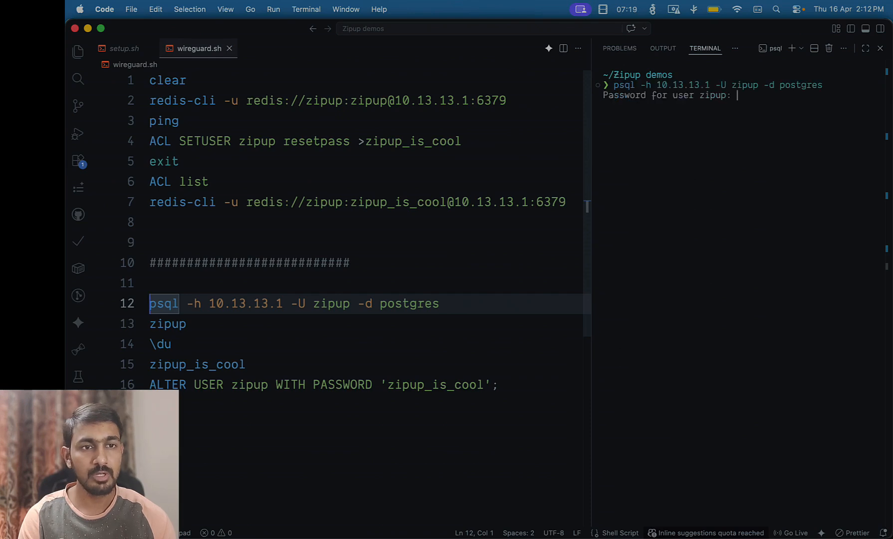
key("Down")
key("Down")
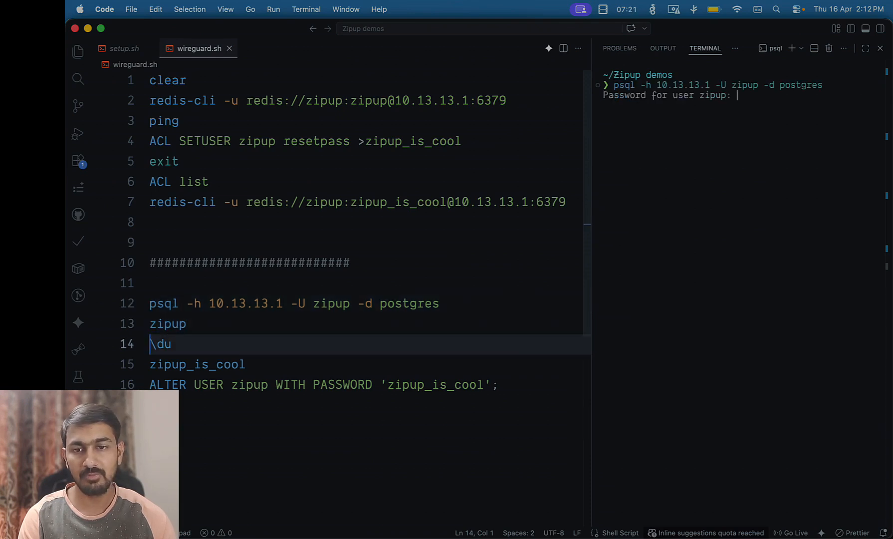
key("Up")
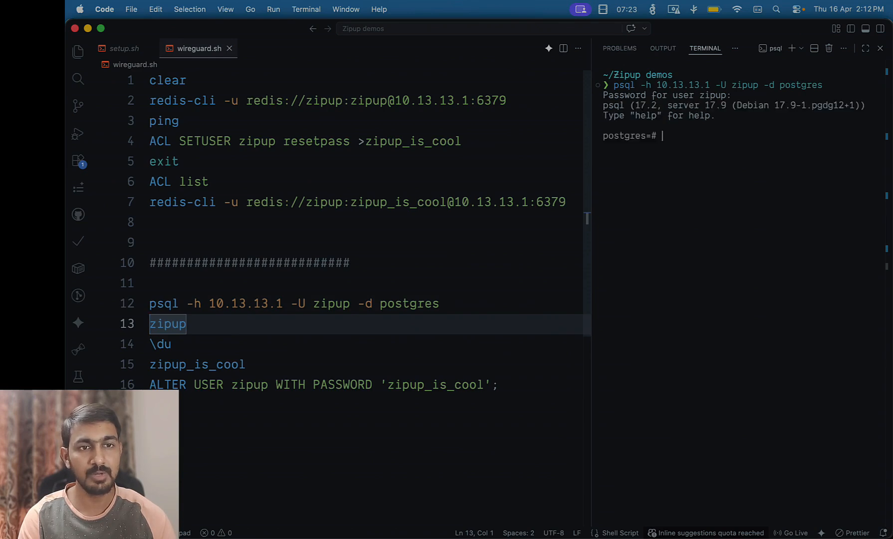
key("Down")
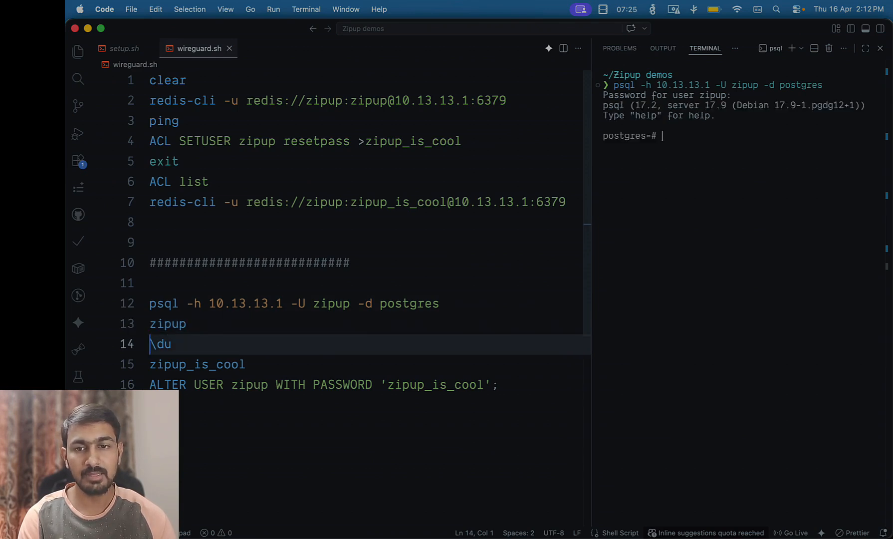
key("super+Return")
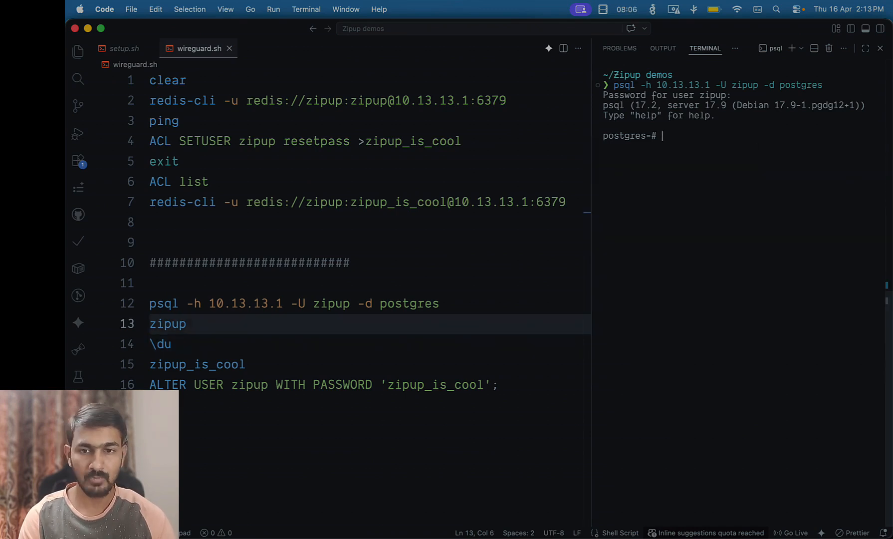
Change the Postgres user's password with the ALTER USER line, then quit psql with \q
left_click(245, 364)
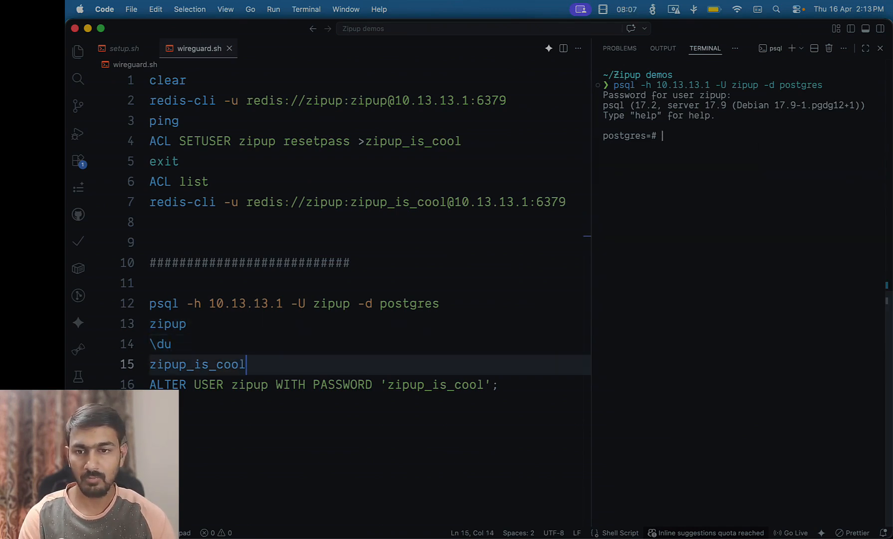
left_click(432, 384)
key("super+Return")
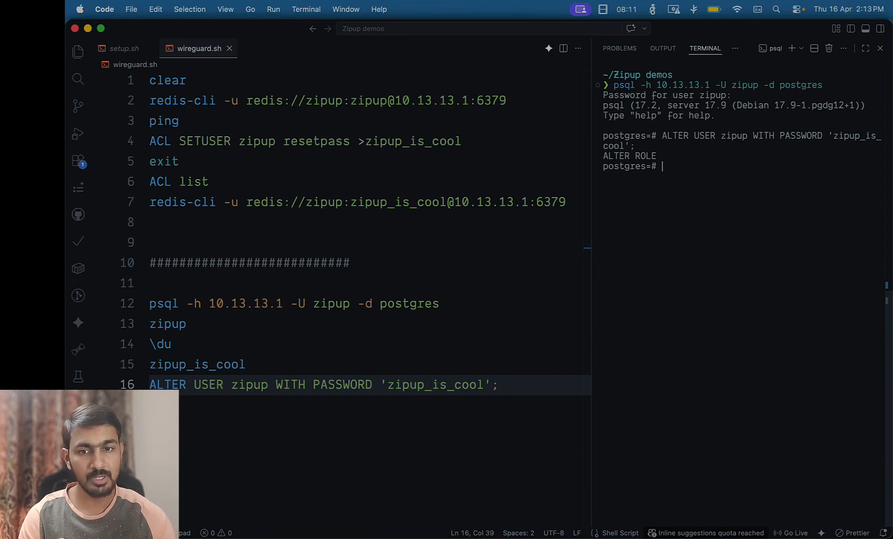
key("Up")
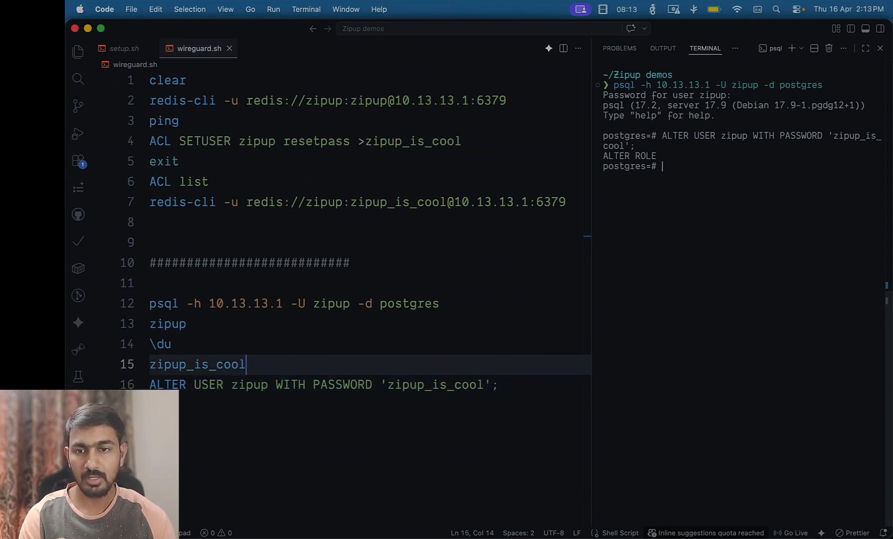
key("Up")
key("Up")
key("Down")
key("Down")
key("Down")
key("Down")
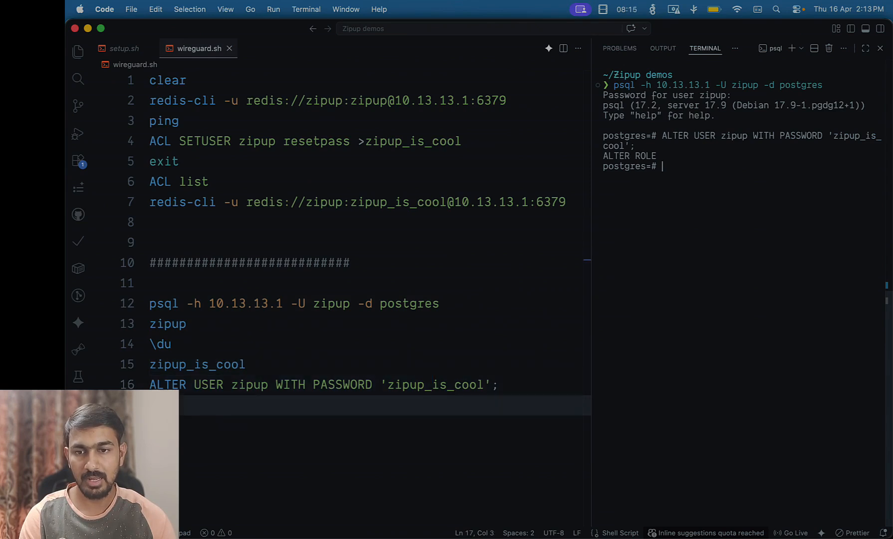
key("super+Return")
Rerun psql: the old password is rejected, the new password logs in
key("Up")
key("Up")
key("Up")
key("Up")
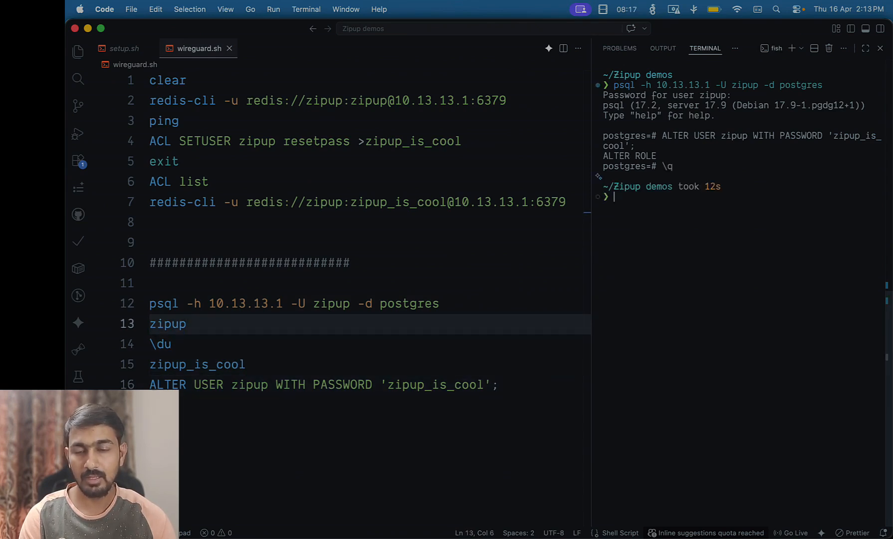
key("Up")
key("super+Return")
key("Down")
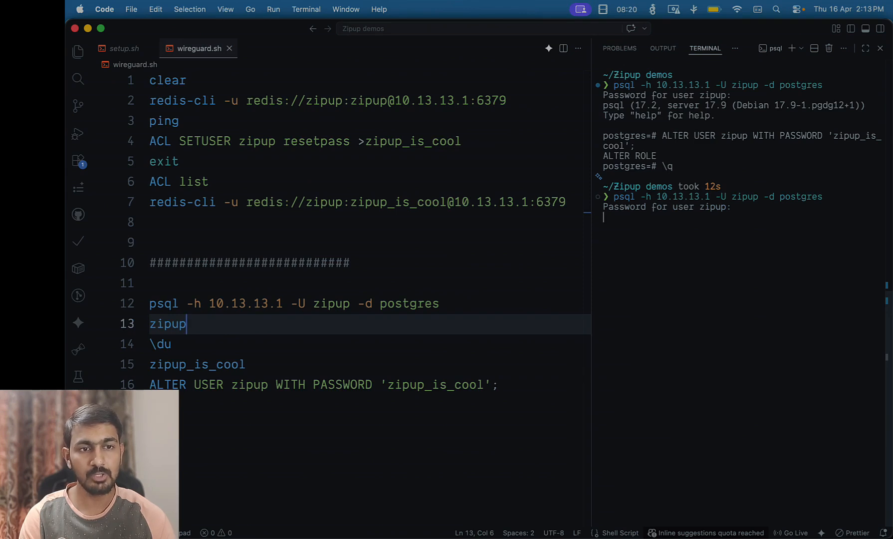
key("super+Return")
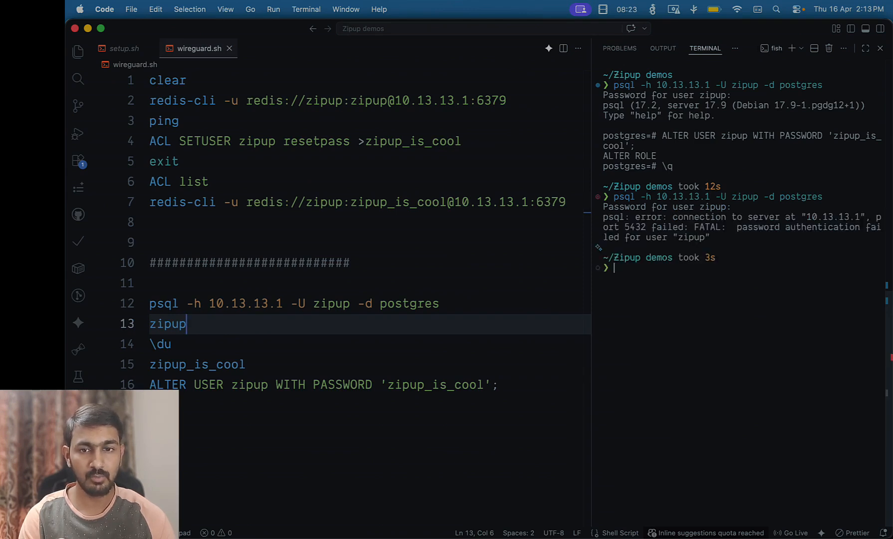
key("Up")
key("super+Return")
key("Down")
key("Down")
key("Down")
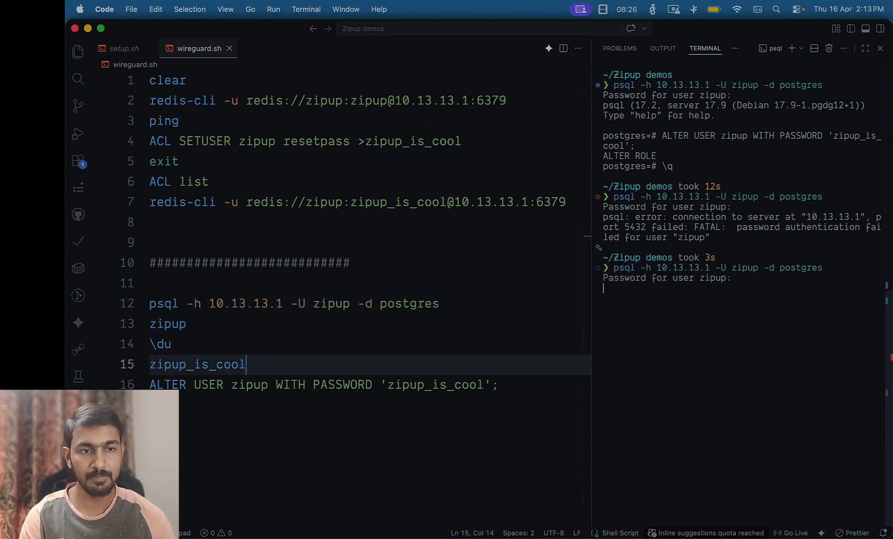
key("super+Return")
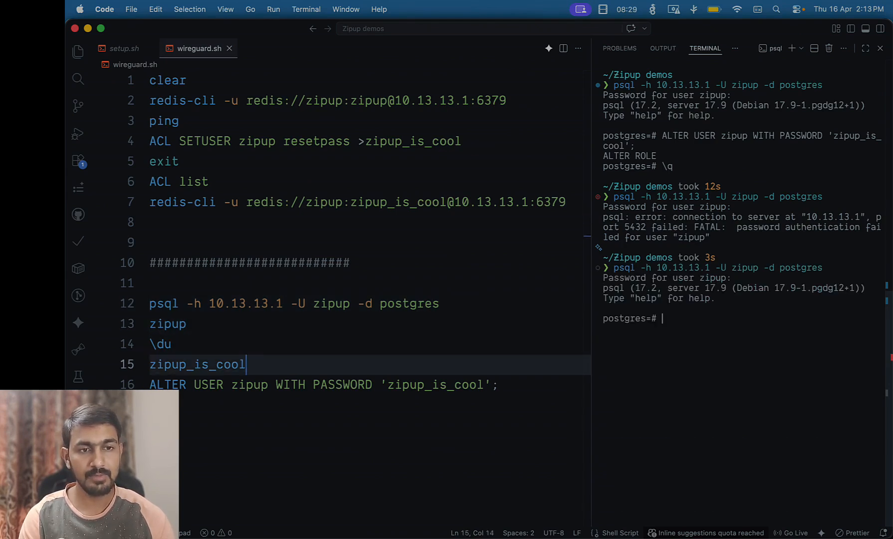
Quit psql back to the shell and clear the terminal
key("Down")
key("Down")
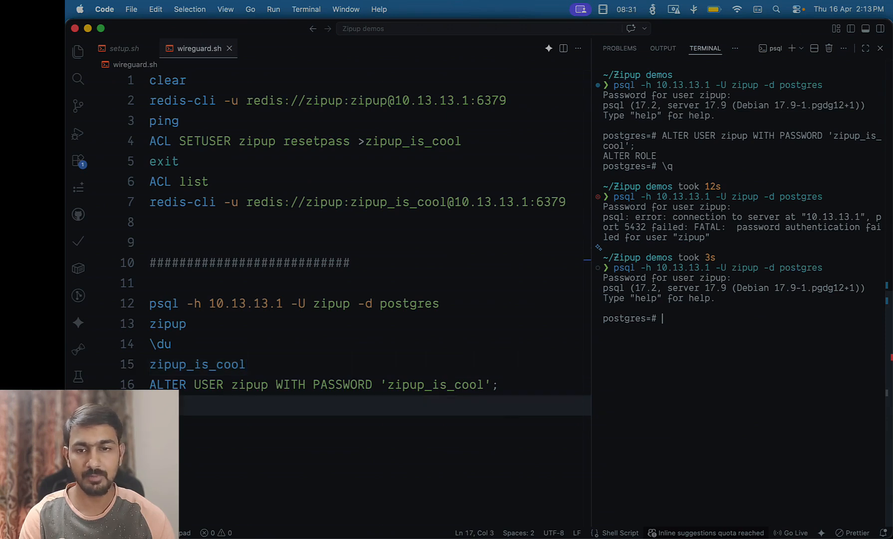
key("super+Return")
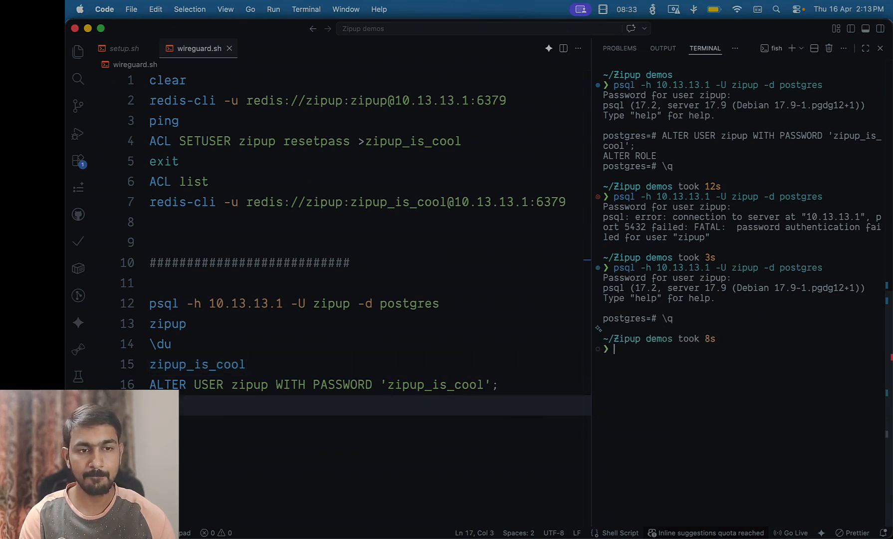
key("super+Up")
key("super+Return")
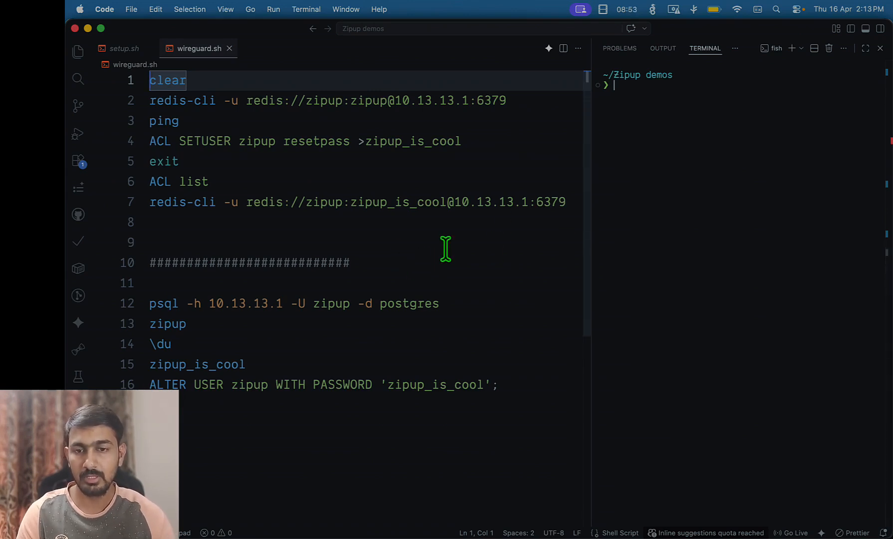
Launch DBeaver and start a new PostgreSQL database connection
key("super+space")
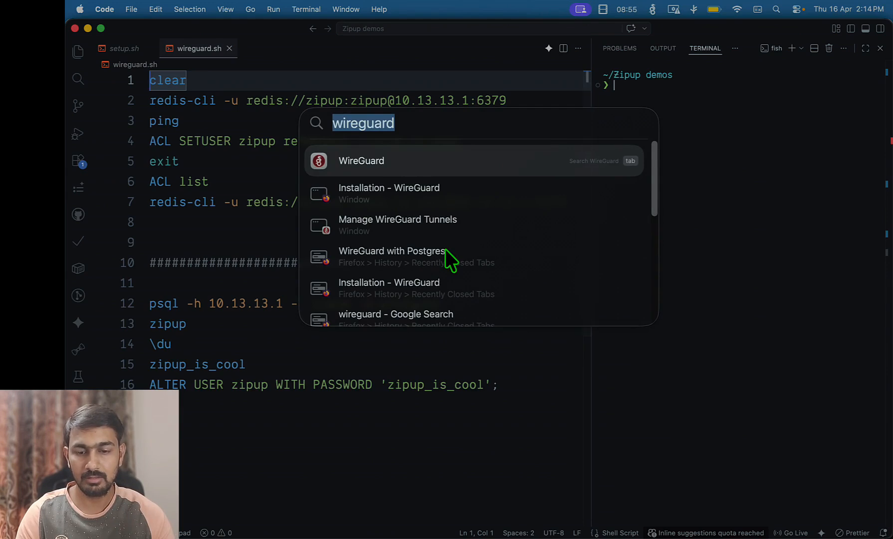
type("dbeave")
key("Return")
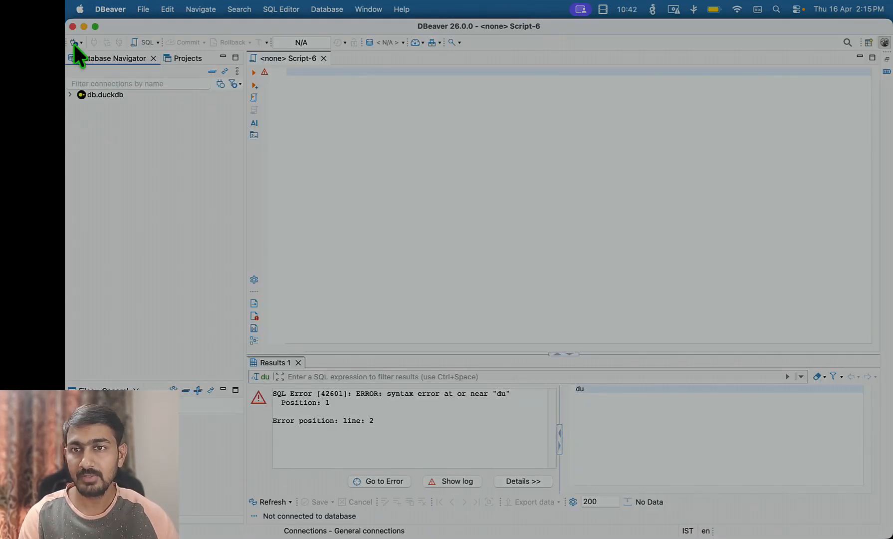
left_click(74, 43)
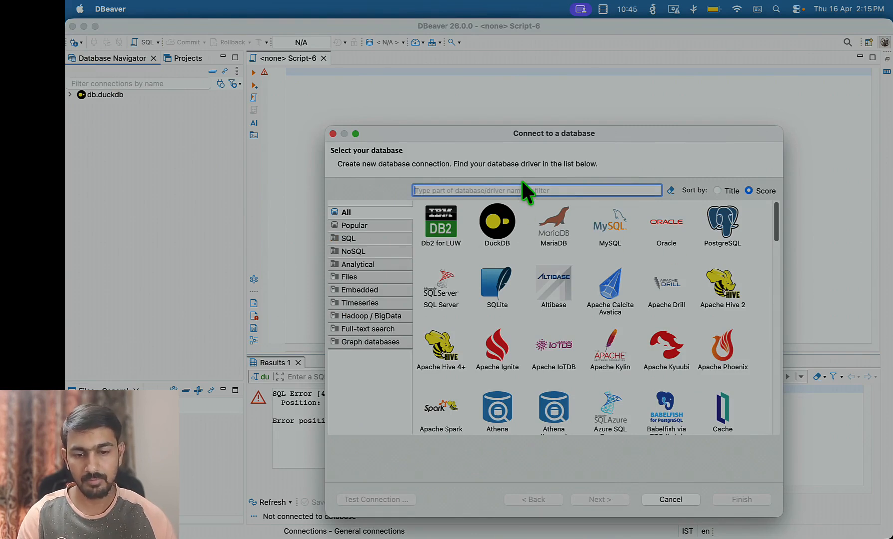
type("postgres")
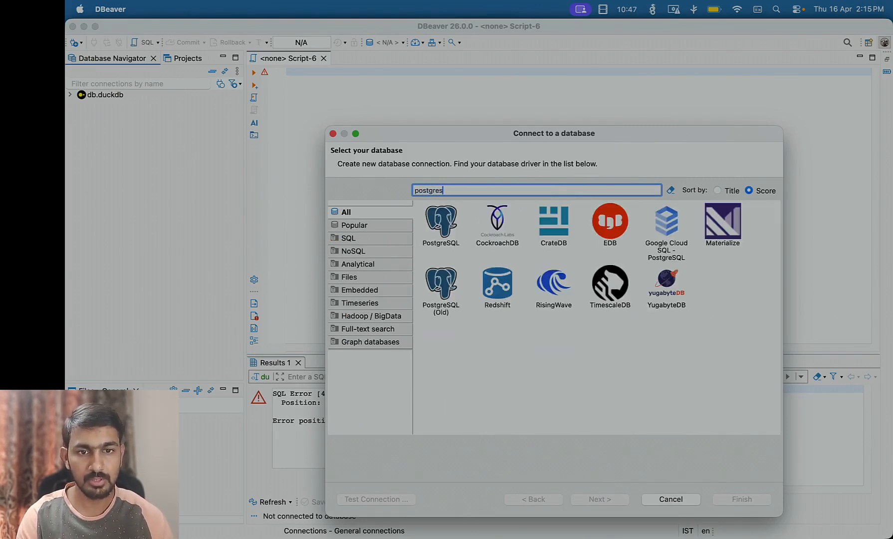
left_click(440, 230)
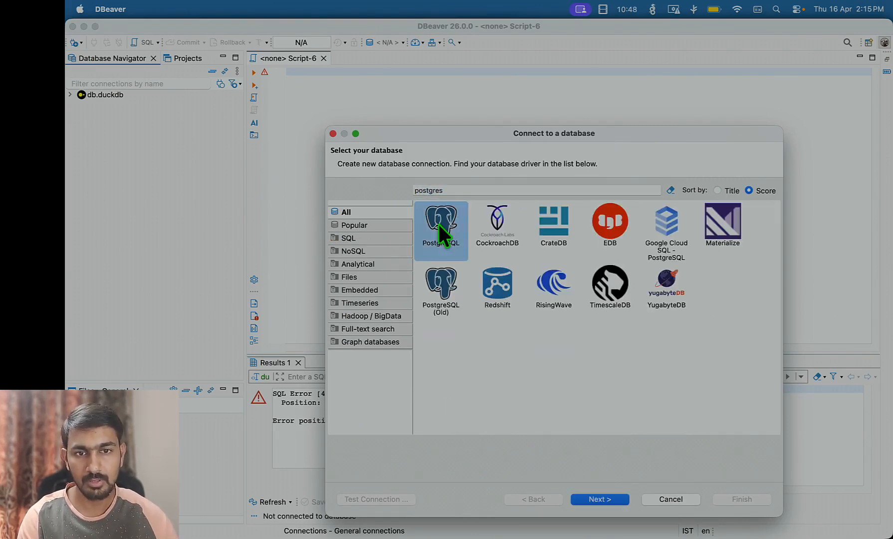
left_click(618, 493)
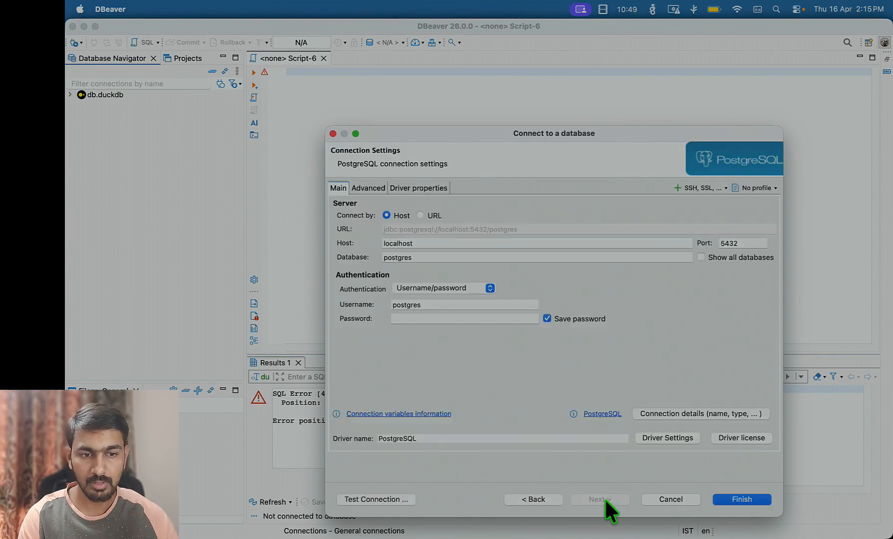
Set host 10.13.13.1, username zipup and the account password, then save the connection
double_click(432, 243)
type("1")
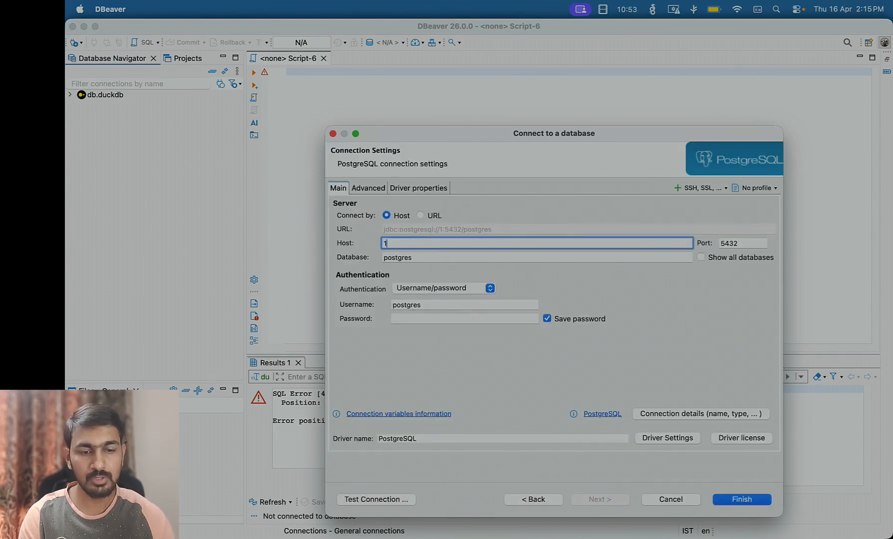
type("0.13.13.1")
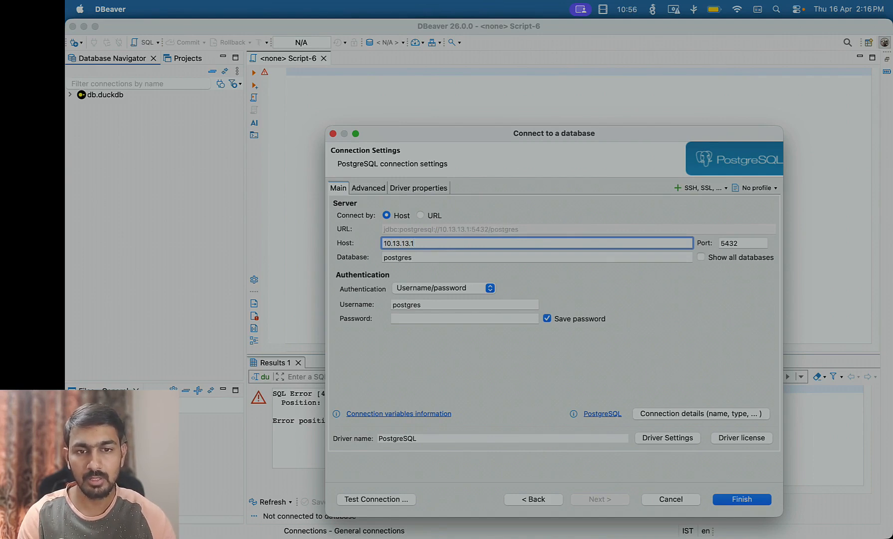
key("Tab")
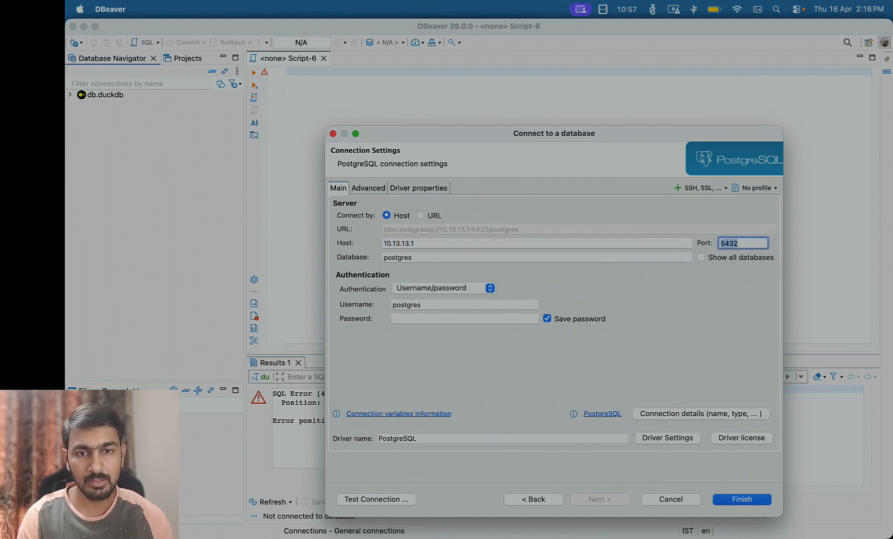
double_click(431, 303)
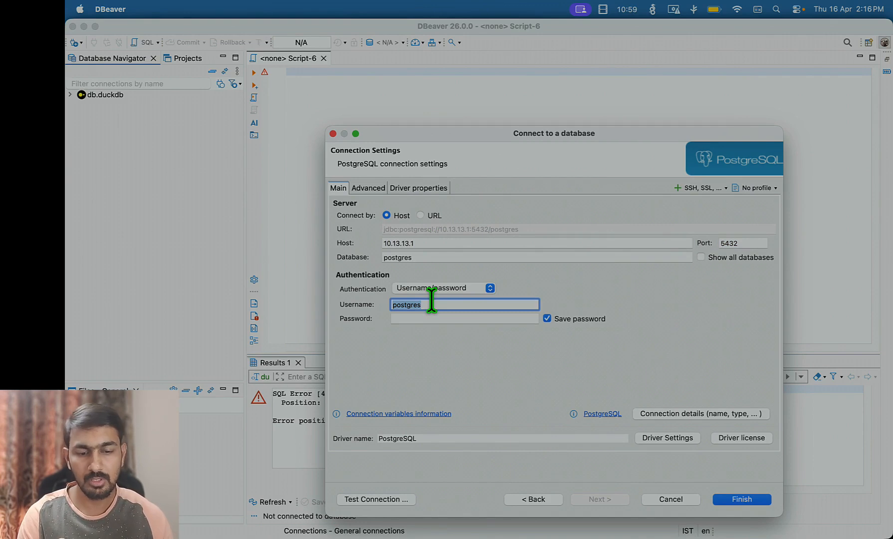
type("zipup")
key("Tab")
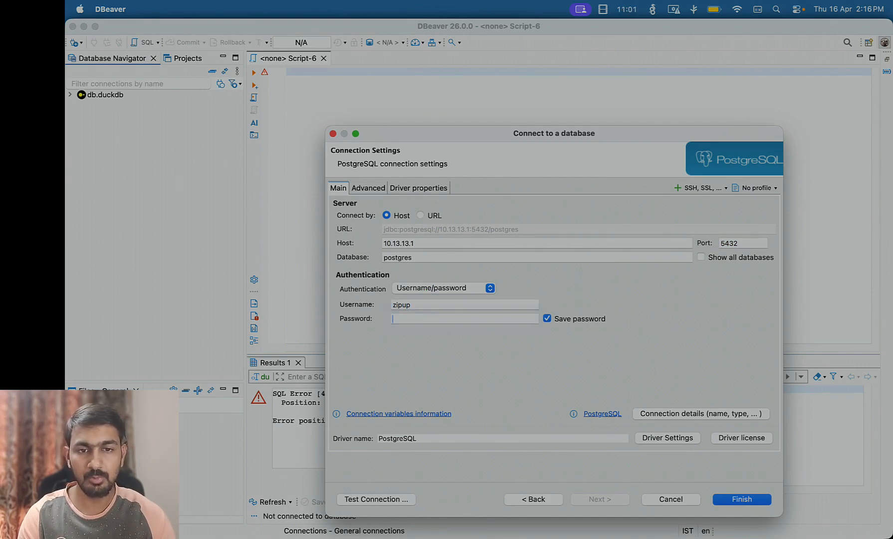
type("******")
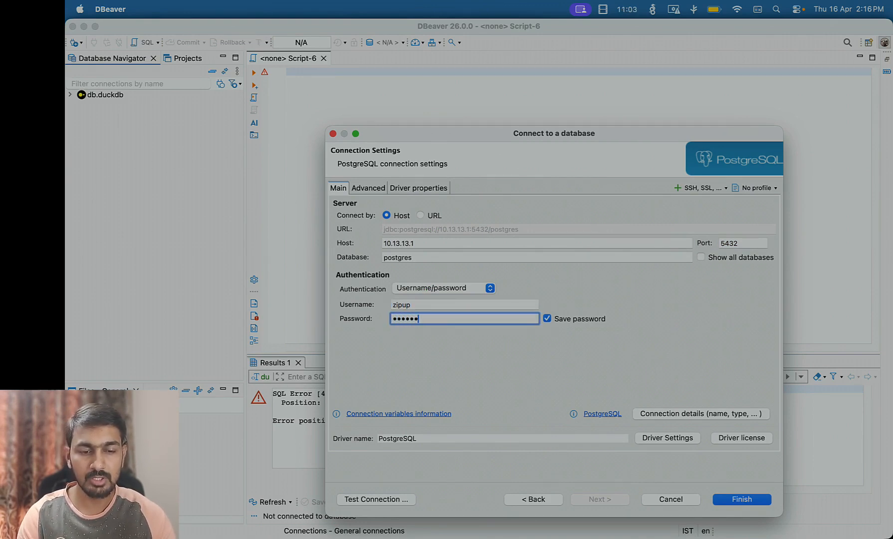
type("******")
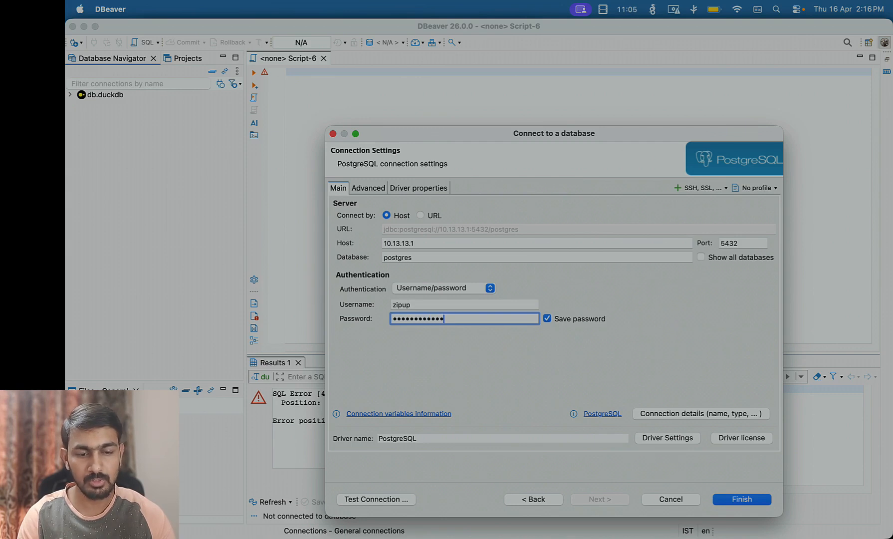
type("*")
key("Return")
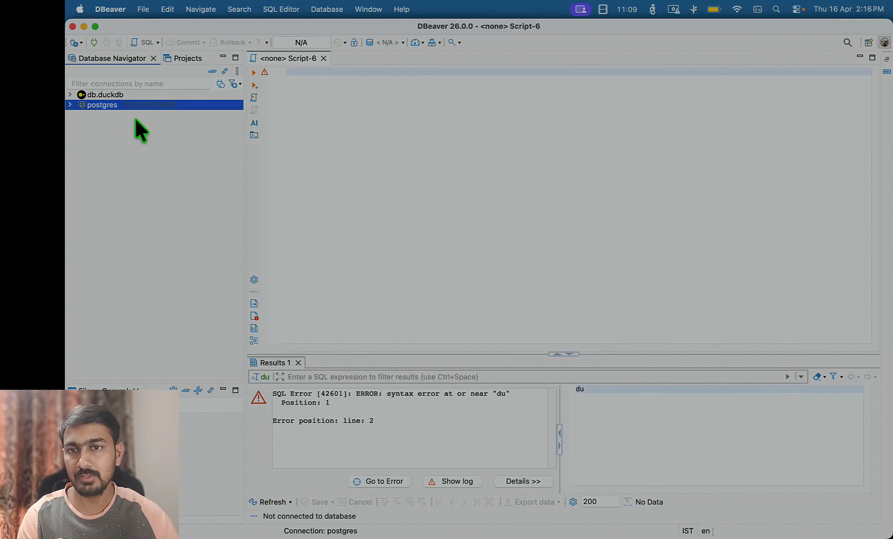
Connect to postgres and expand Databases > postgres > Schemas > public > Tables, which is empty
double_click(142, 104)
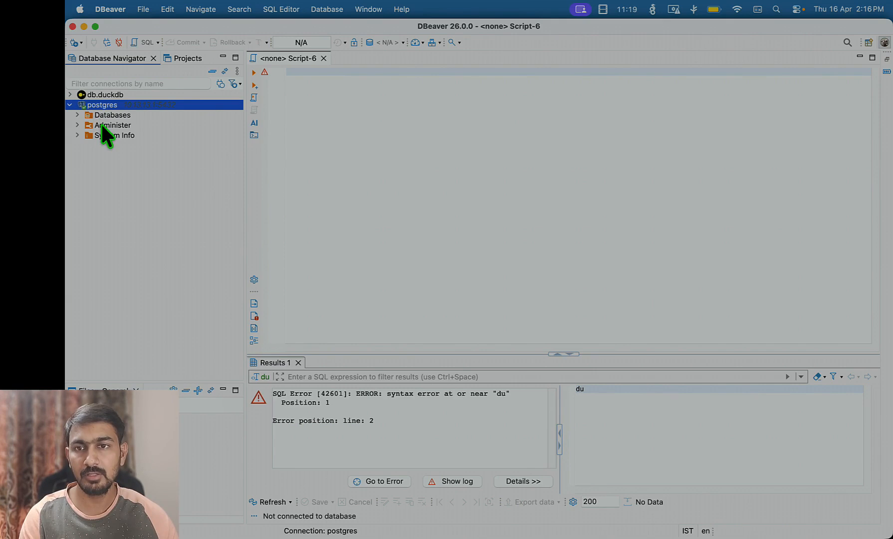
left_click(79, 115)
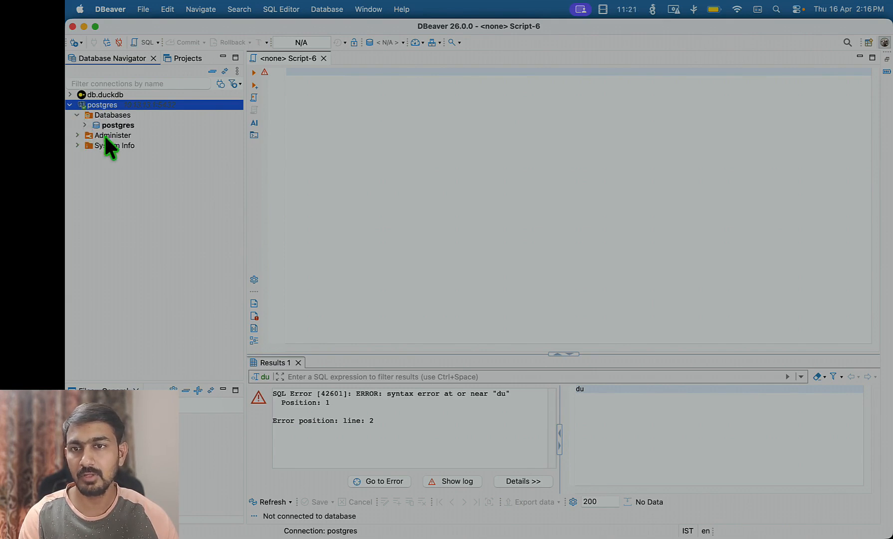
left_click(85, 125)
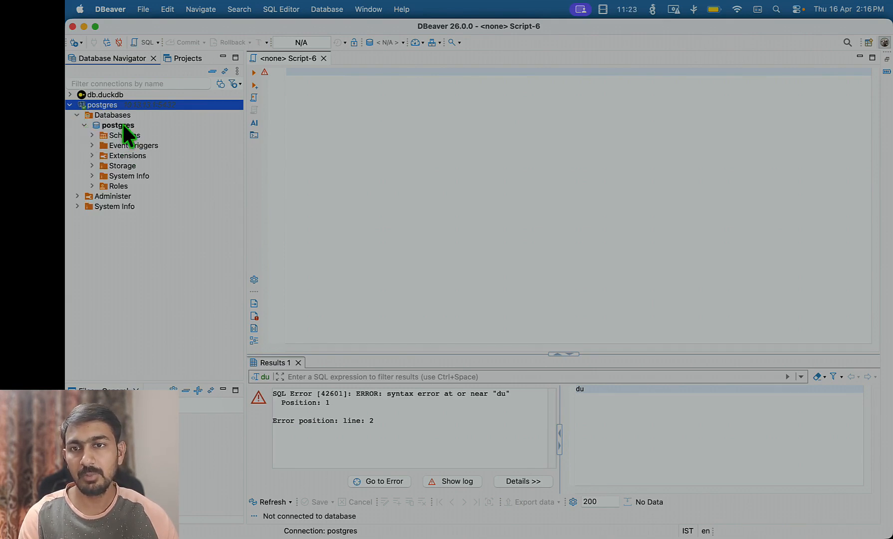
left_click(92, 135)
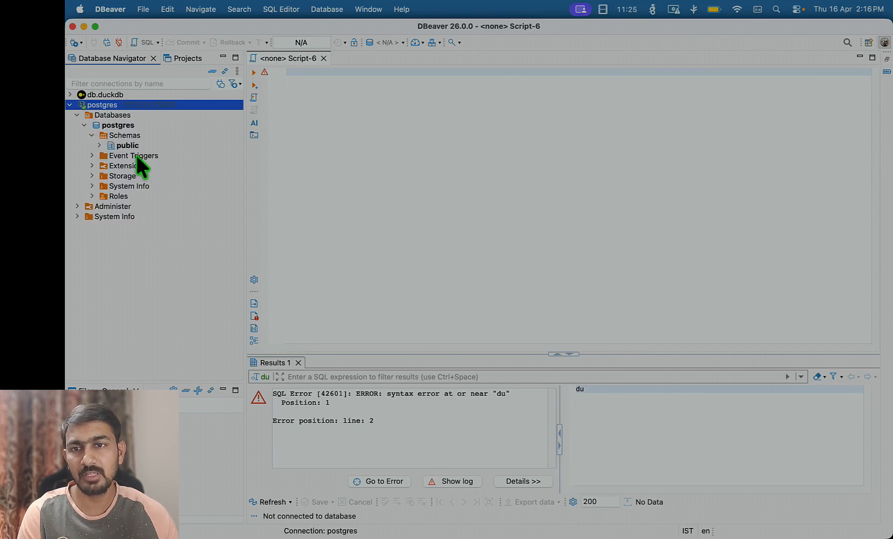
left_click(99, 144)
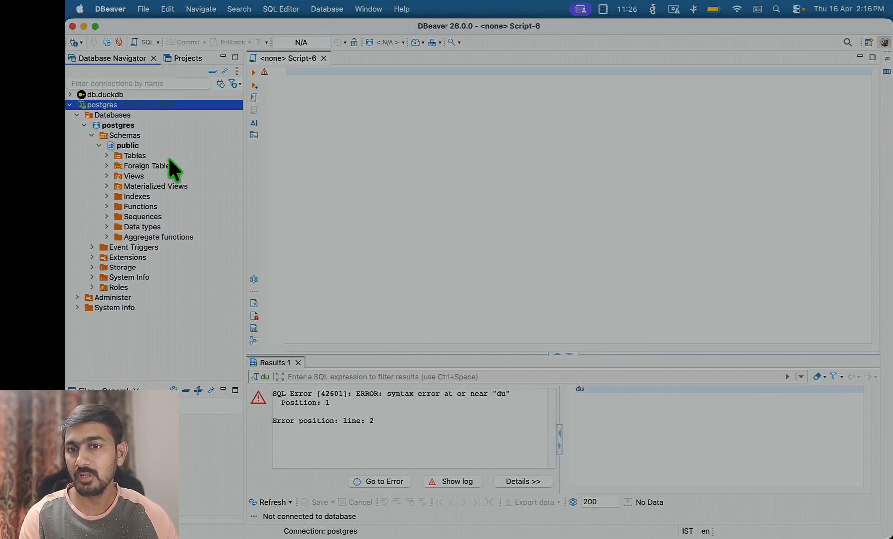
left_click(108, 155)
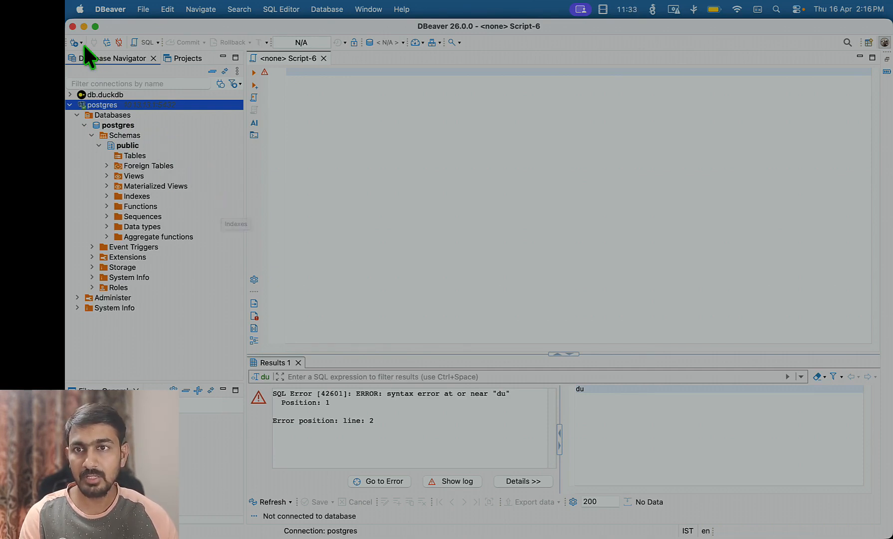
Quit DBeaver, launch Redis Insight, and return to its saved Redis Databases list
left_click(71, 24)
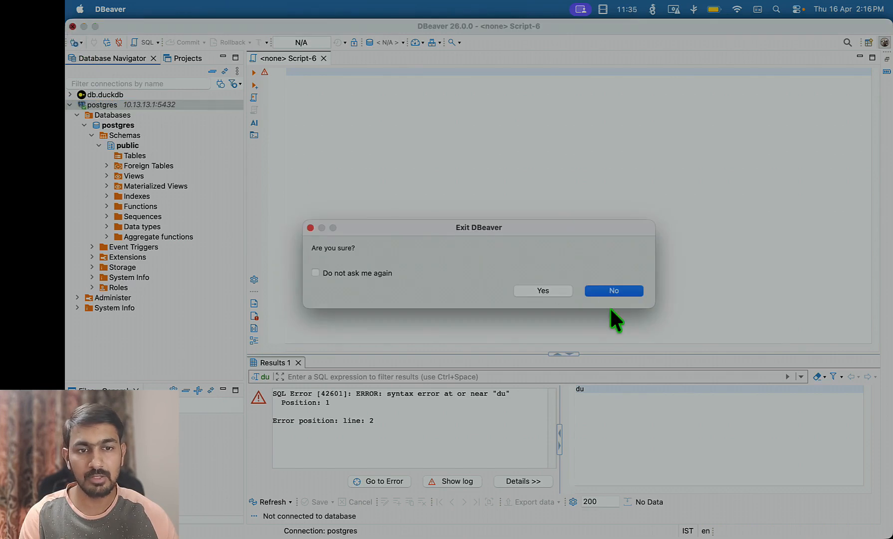
left_click(551, 288)
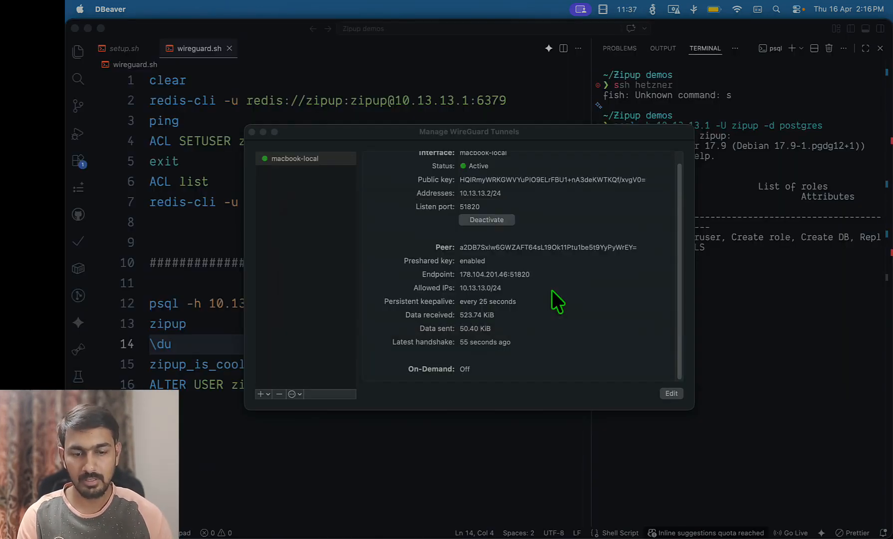
key("super+space")
type("redis")
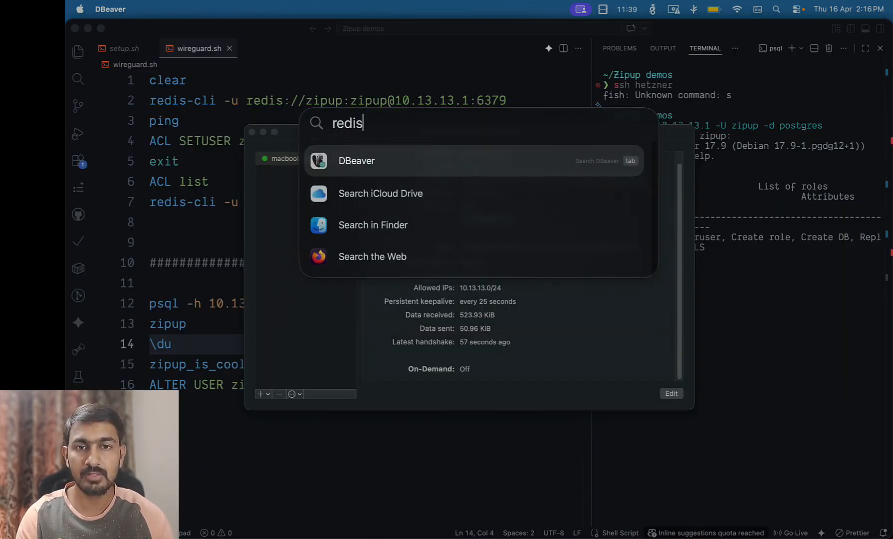
key("Return")
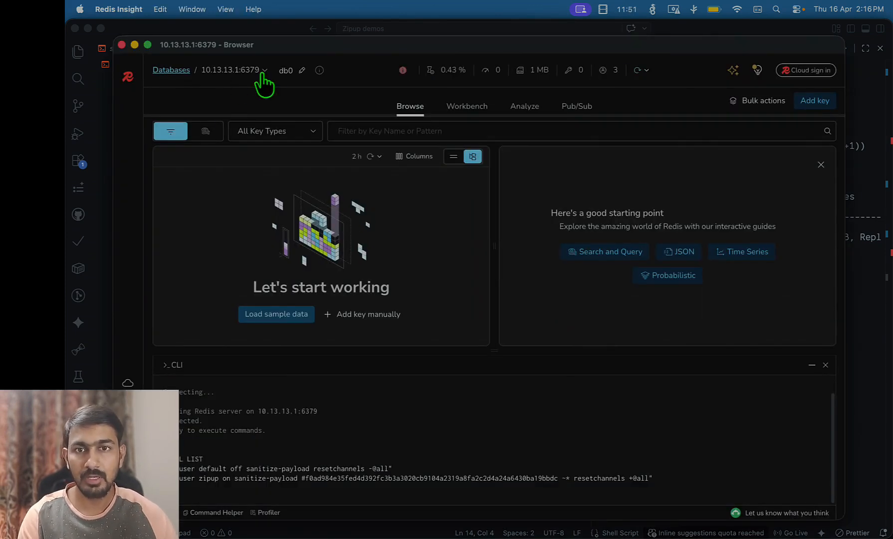
left_click(185, 71)
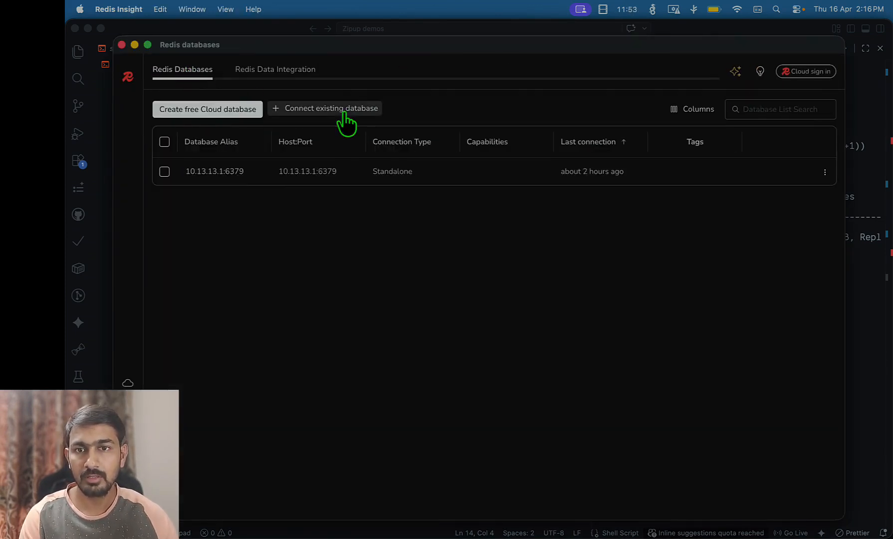
Delete the existing saved 10.13.13.1:6379 database
left_click(165, 142)
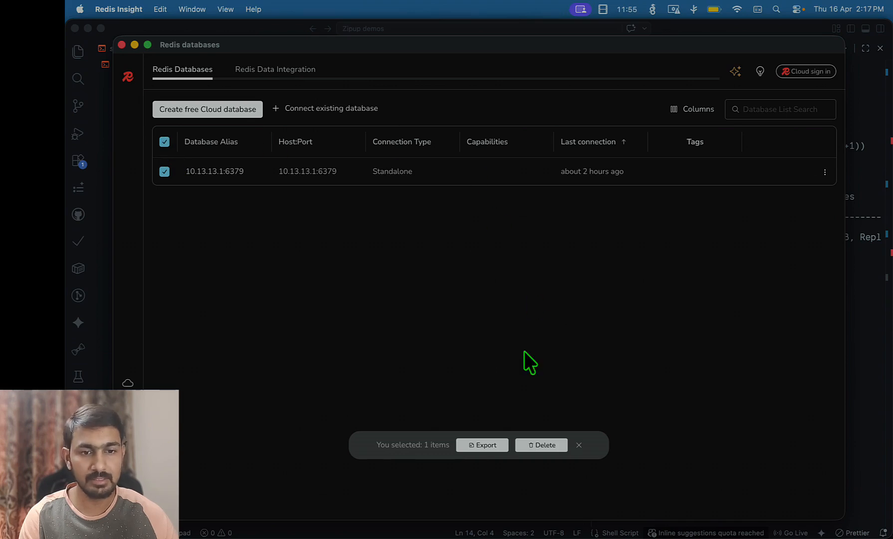
left_click(546, 445)
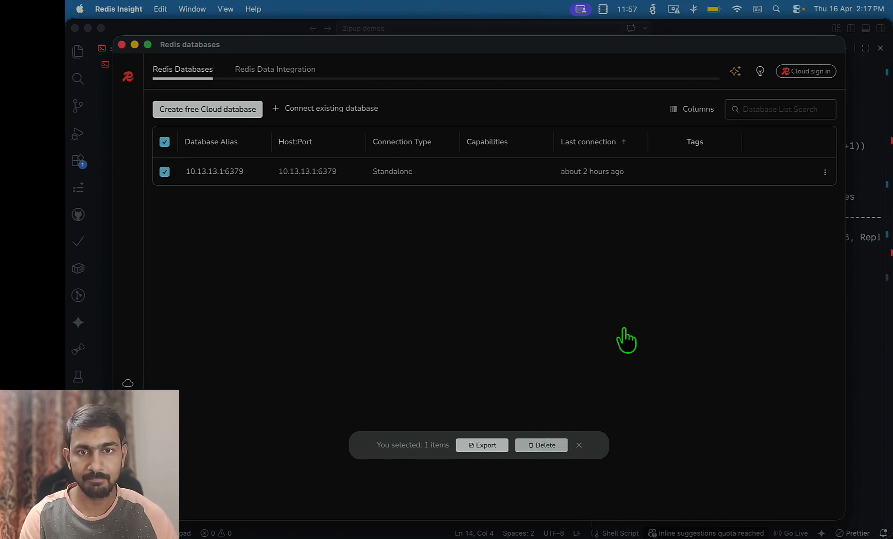
left_click(641, 410)
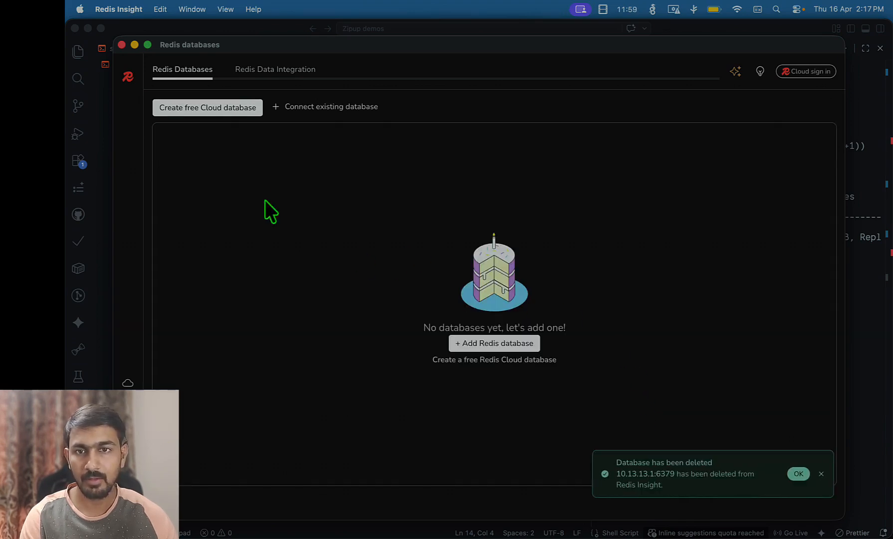
Add a Redis database via URL with zipup credentials at 10.13.13.1:6379, testing then saving it
left_click(333, 112)
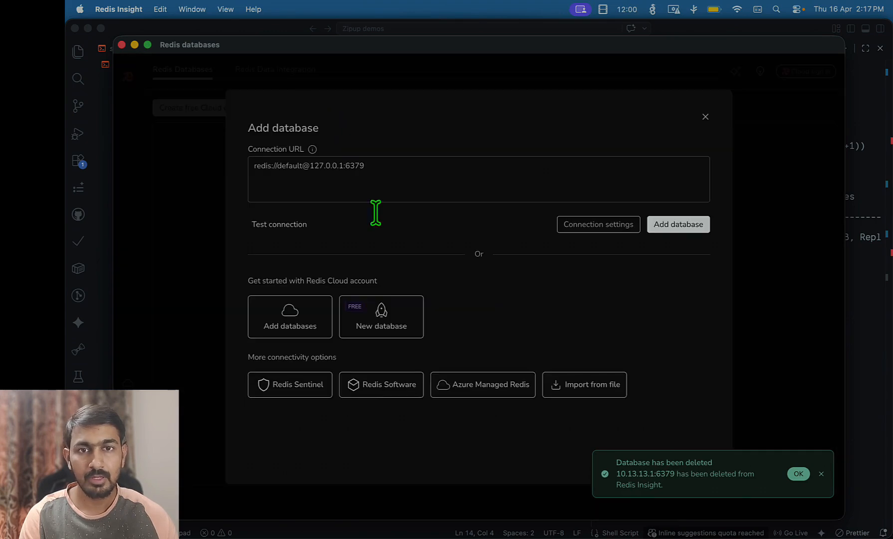
double_click(291, 166)
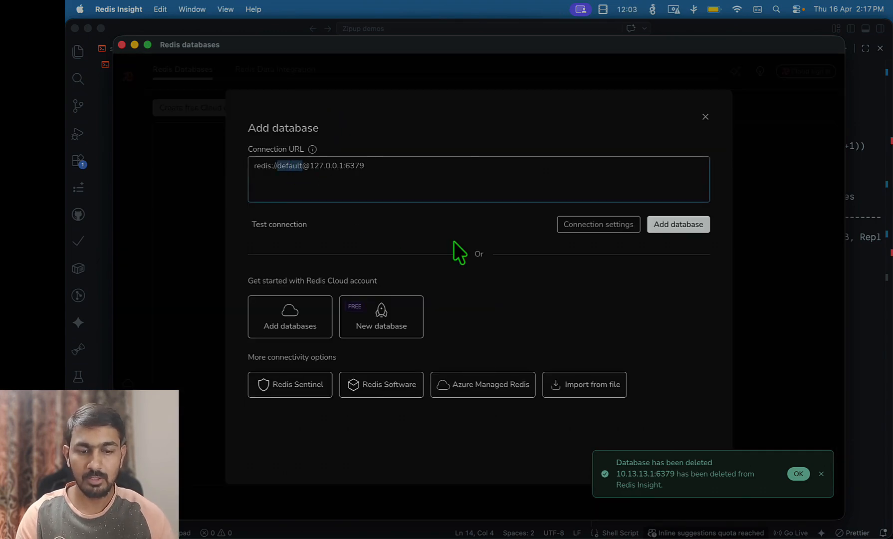
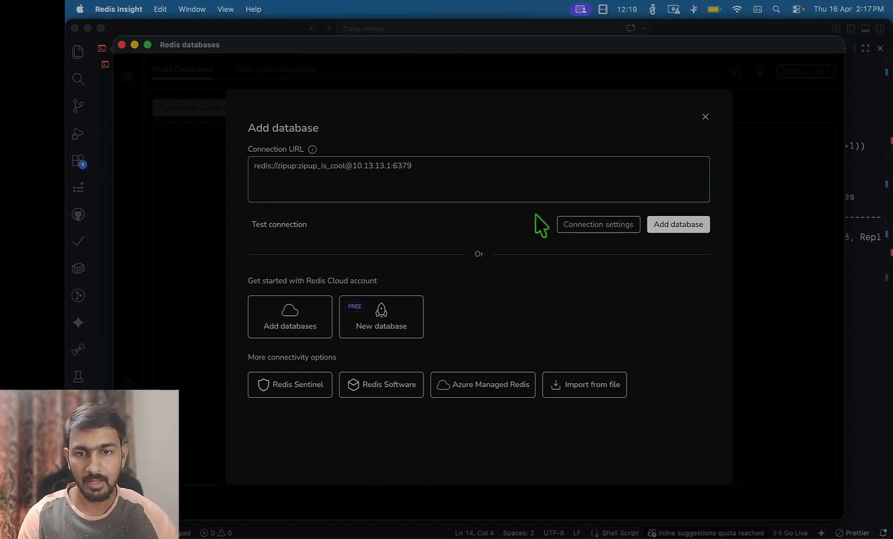
left_click(281, 225)
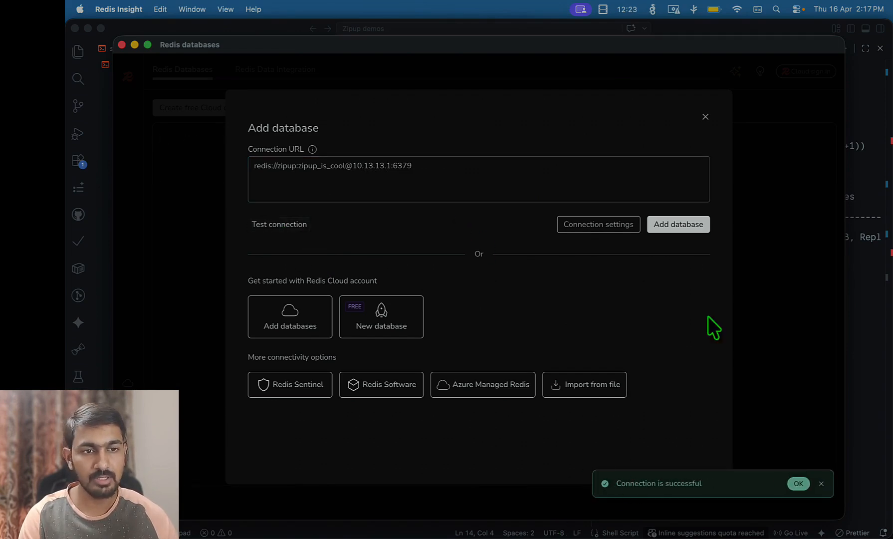
left_click(678, 225)
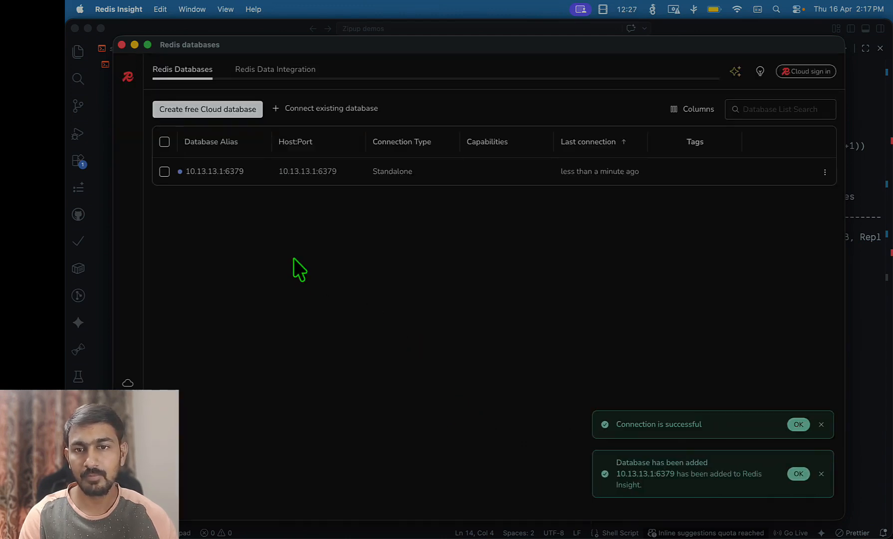
Open the empty 10.13.13.1:6379 database, then switch to the Firefox WireGuard Peers page
left_click(254, 172)
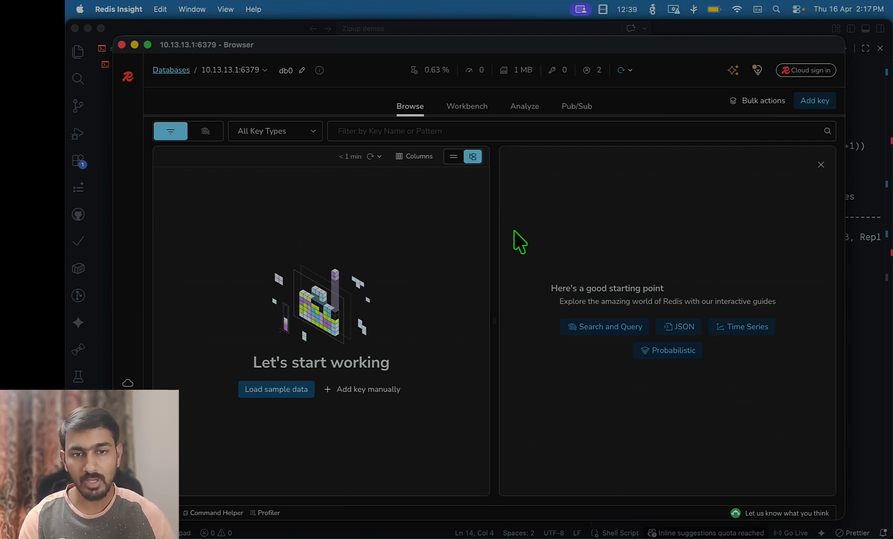
key("super+Tab")
key("super+Tab")
key("super+Tab")
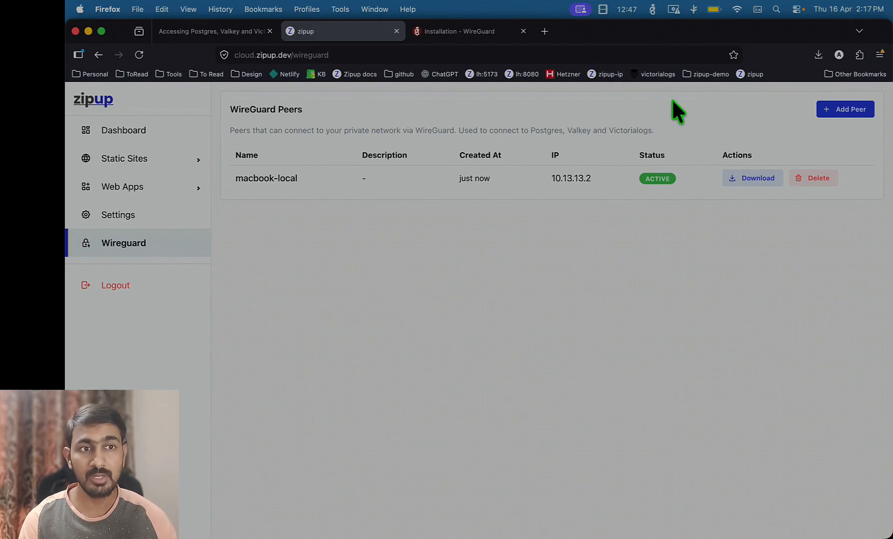
left_click(650, 74)
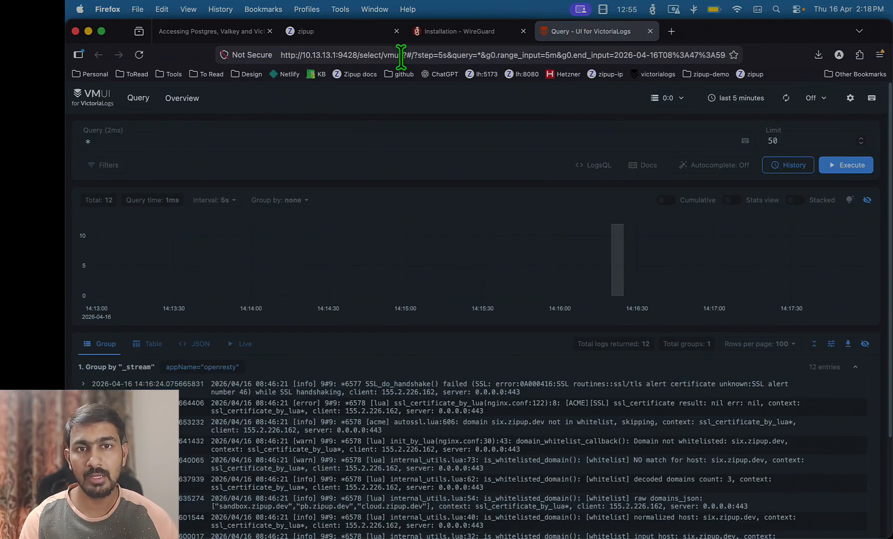
left_click_drag(403, 54, 297, 57)
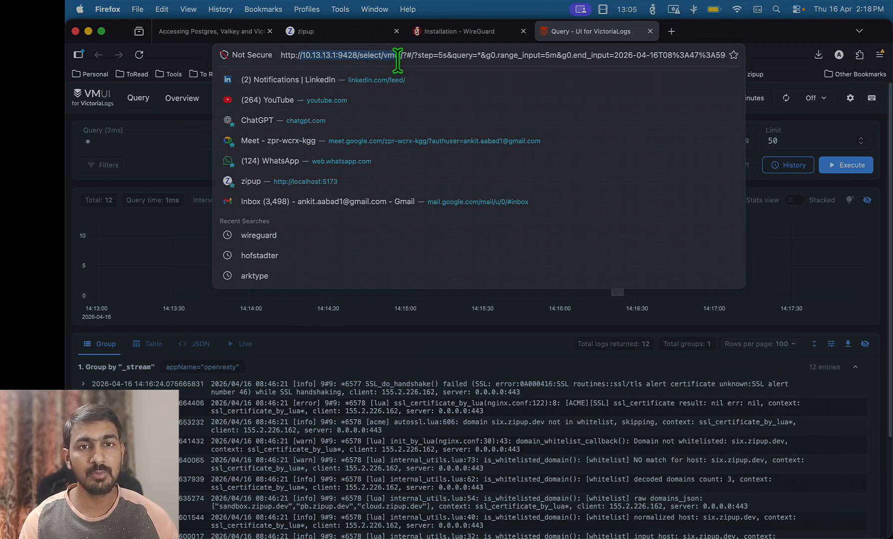
key("super+c")
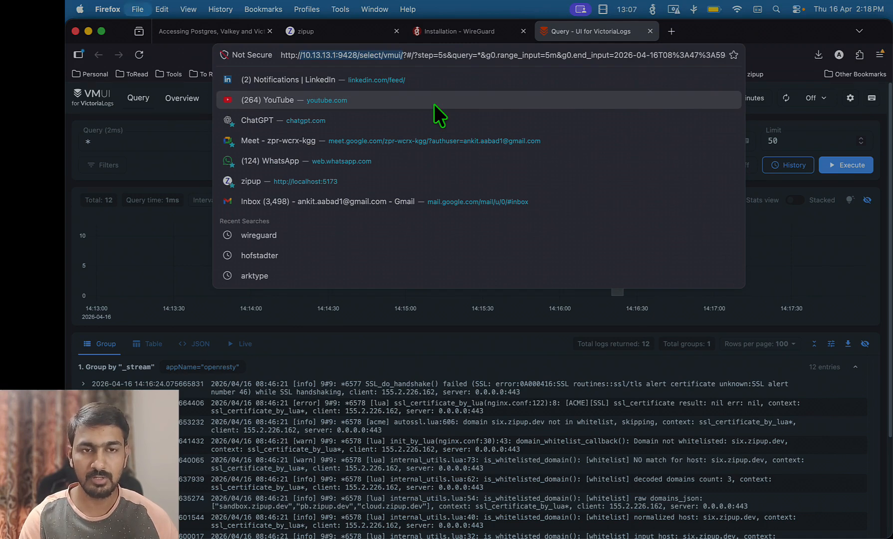
key("super+t")
key("super+v")
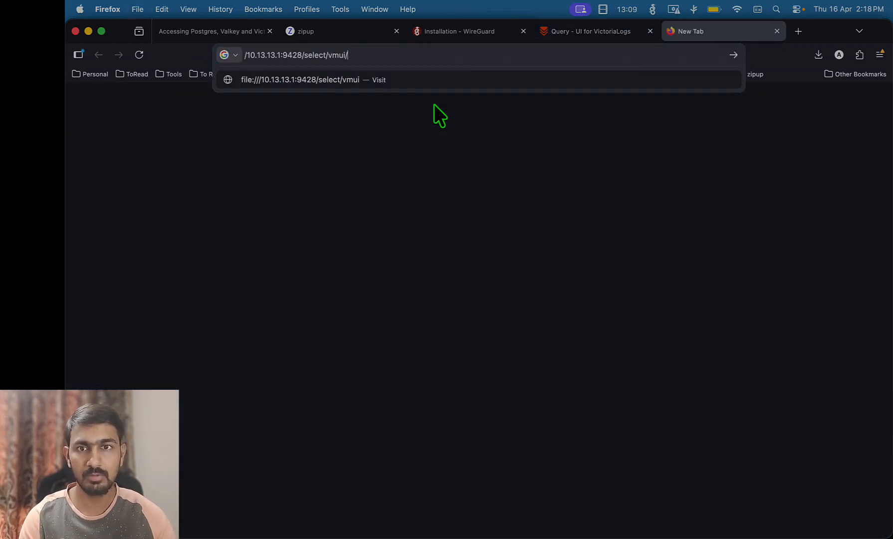
key("Delete")
type("http")
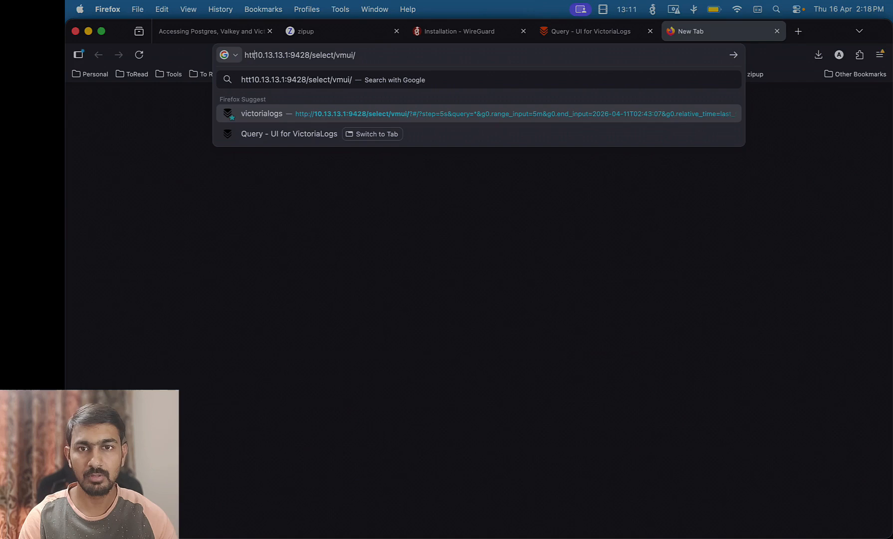
type("://")
key("Return")
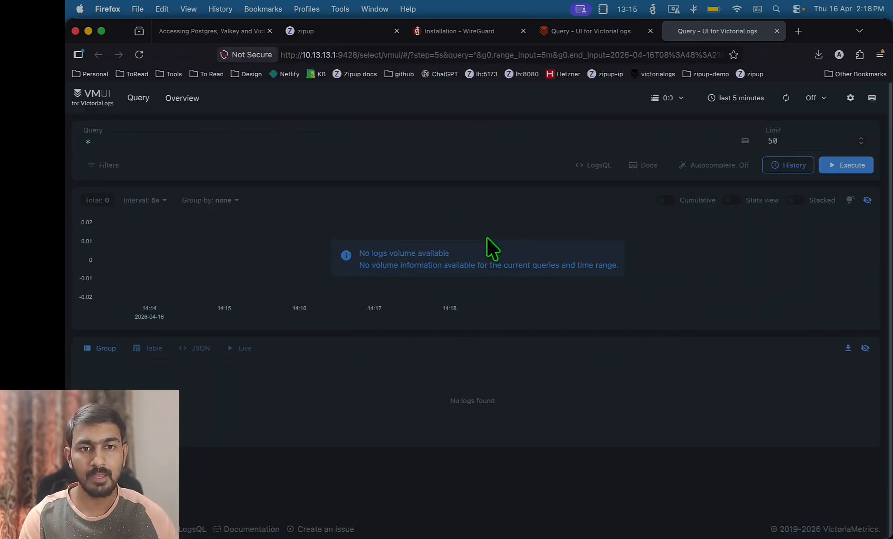
Run the query appName: "zipup", which finds no logs, then return to the Peers tab
scroll(493, 399, "down", 5)
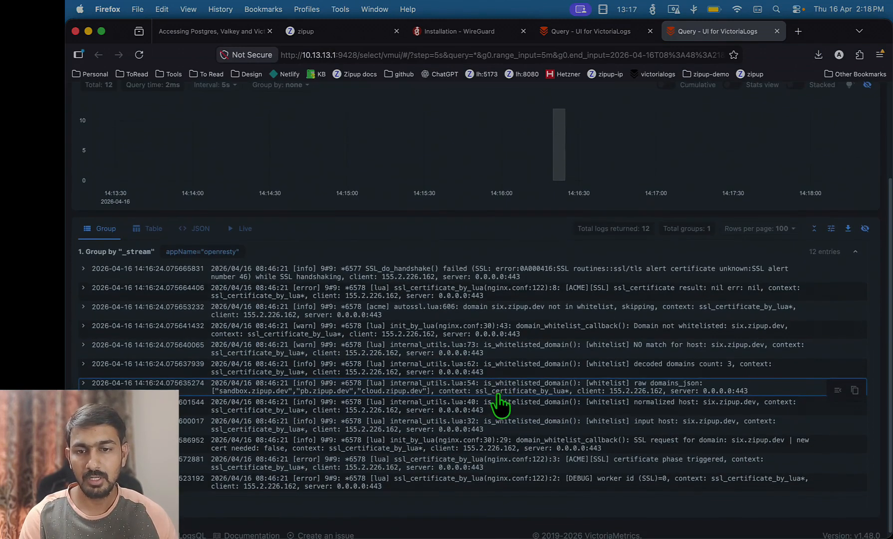
scroll(446, 293, "up", 5)
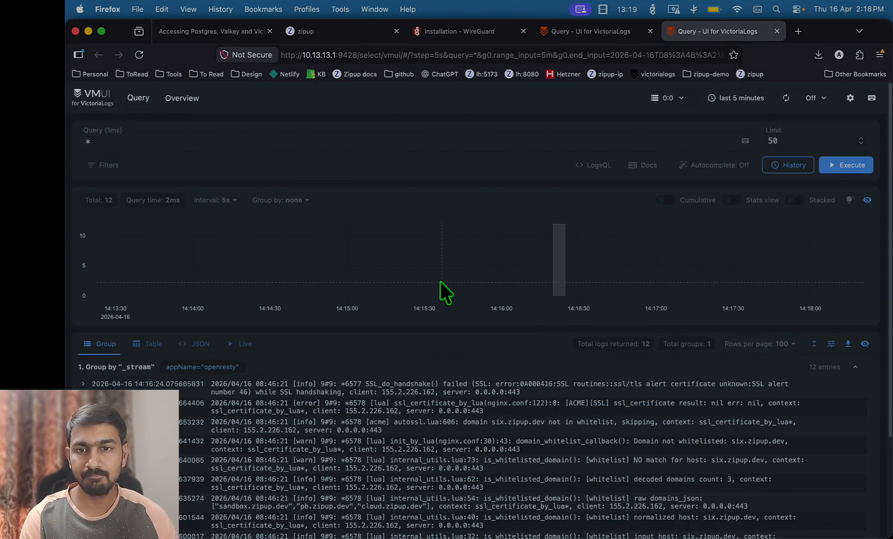
left_click(178, 140)
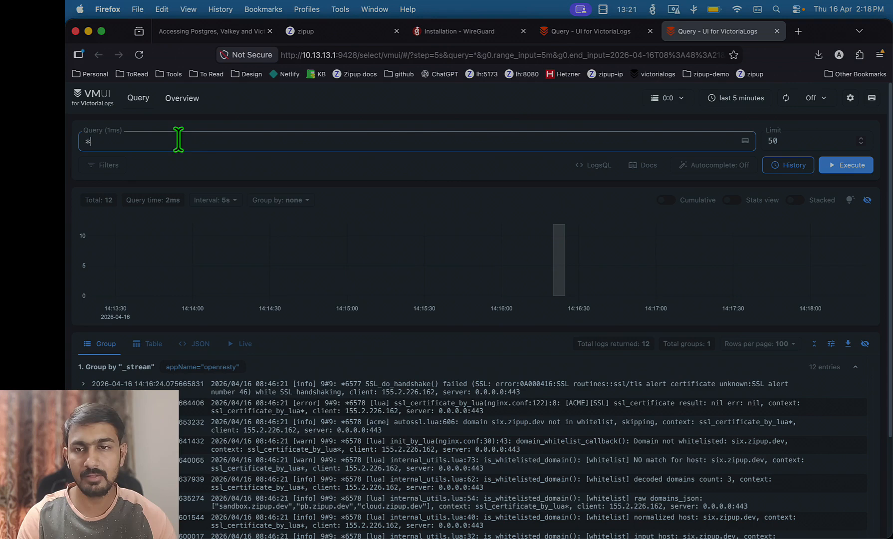
key("BackSpace")
type("appName: \"zipup")
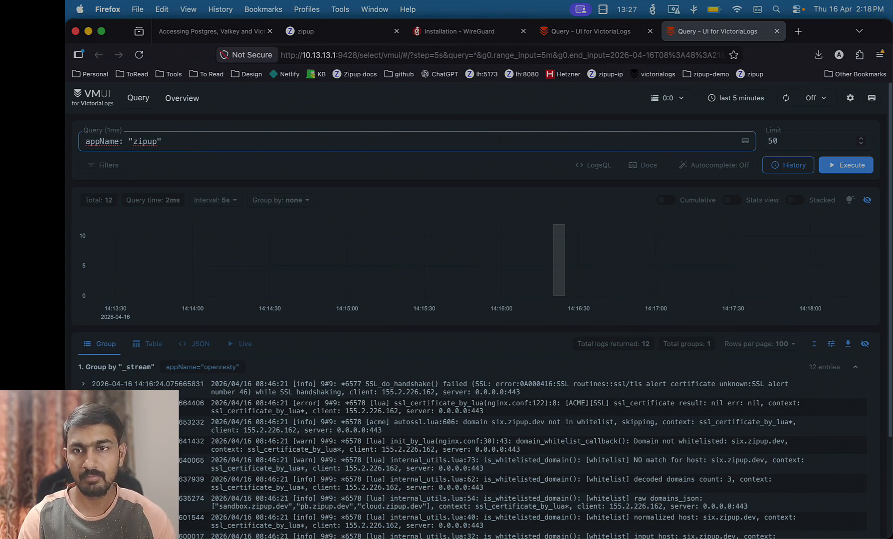
key("Return")
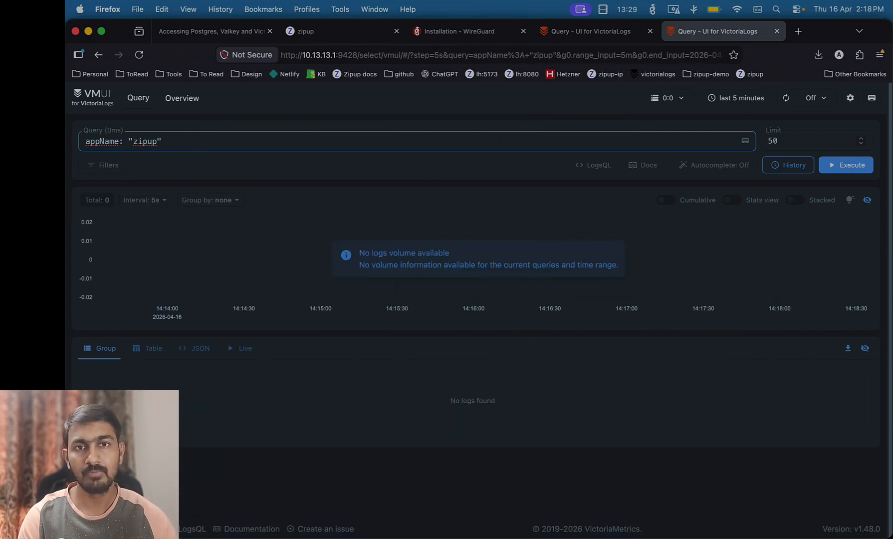
left_click(319, 31)
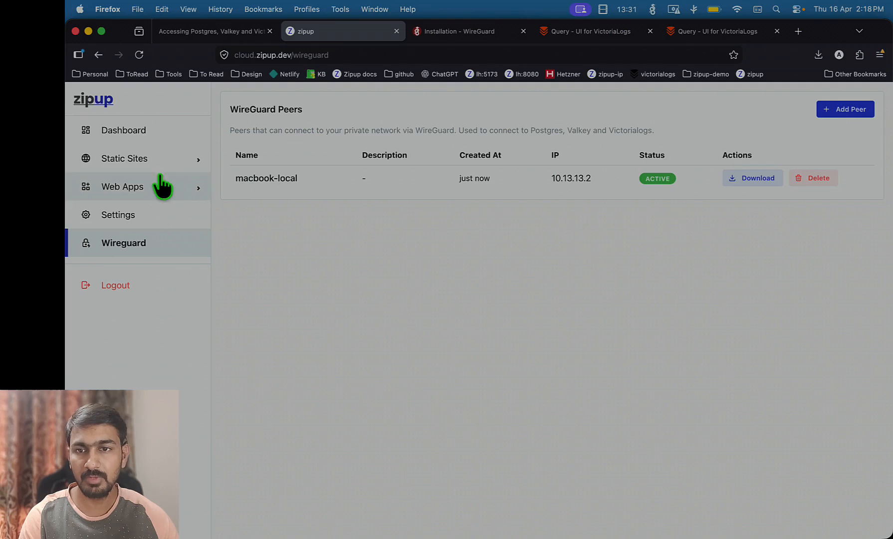
Log out of the zipup admin console and sign back in to generate fresh logs
left_click(142, 219)
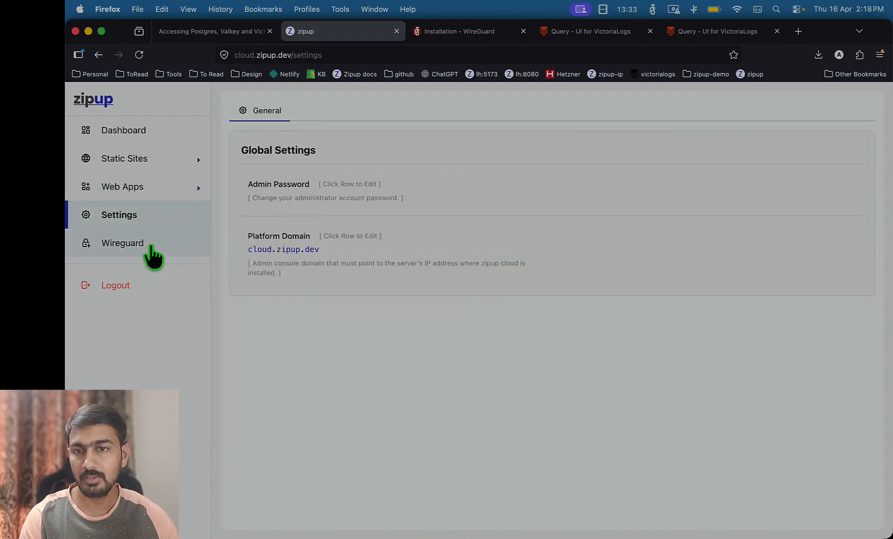
left_click(147, 246)
left_click(135, 285)
left_click(480, 393)
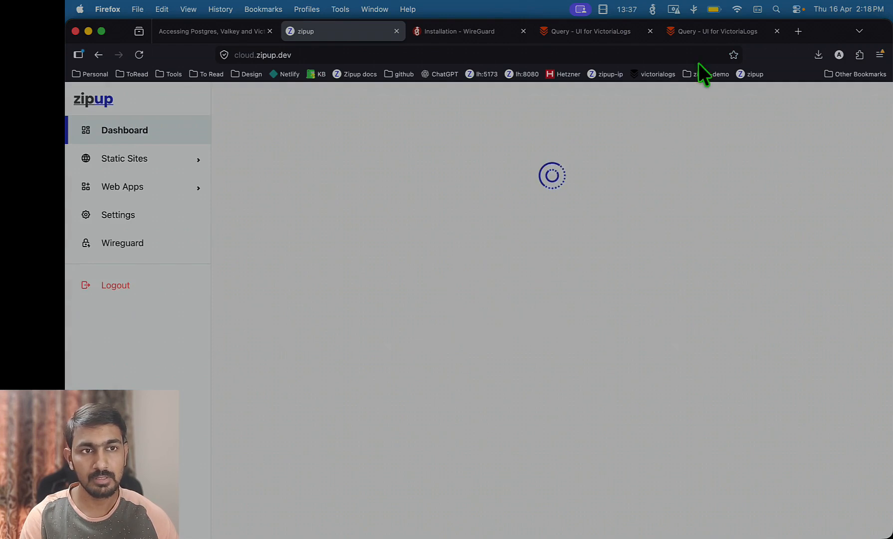
Rerun appName: "zipup" in VMUI to see 20 login logs, then return to VS Code's diagram
left_click(716, 31)
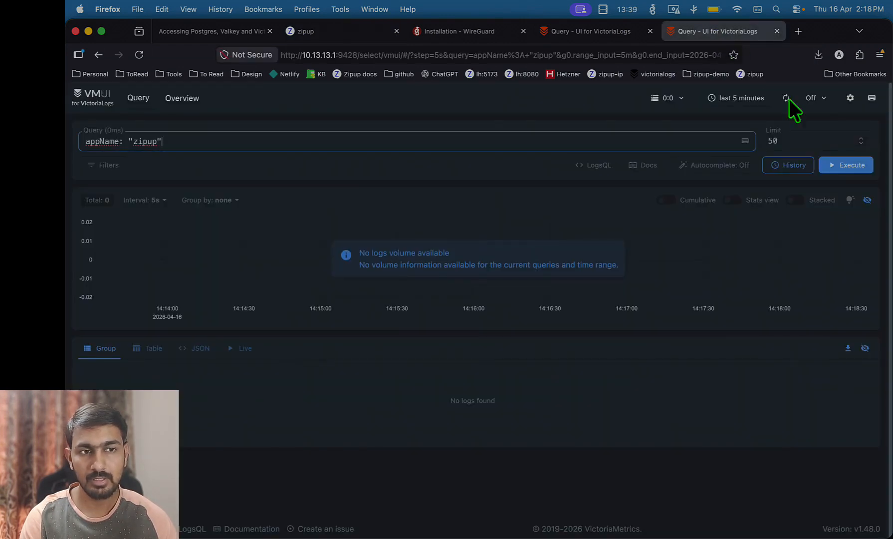
left_click(862, 168)
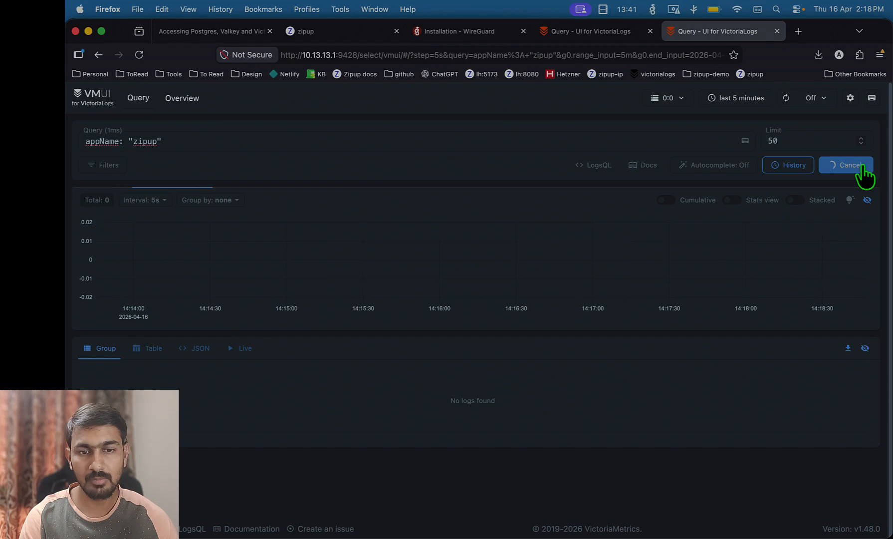
left_click(861, 168)
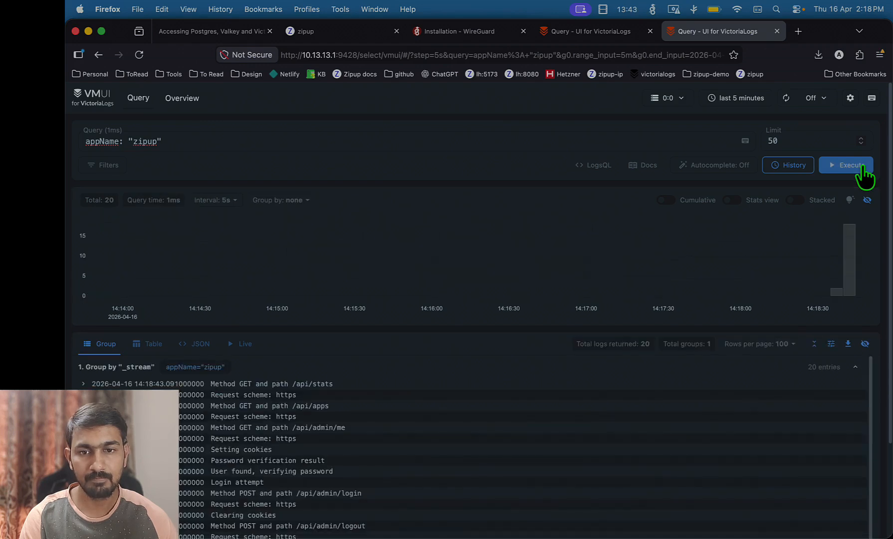
left_click(289, 471)
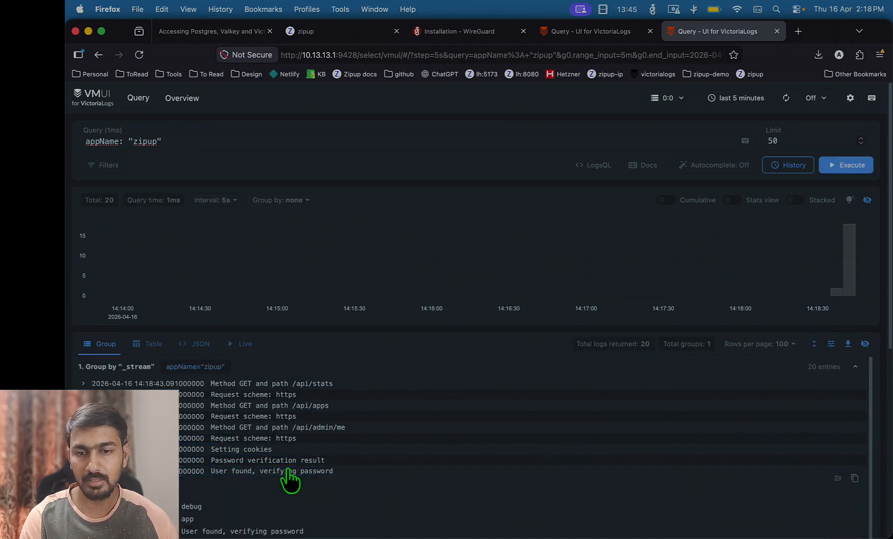
left_click(348, 472)
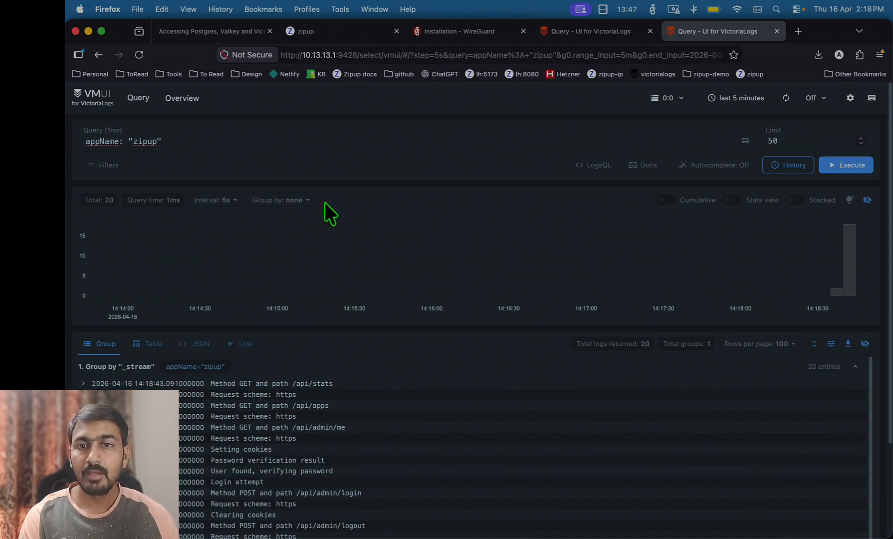
left_click(287, 141)
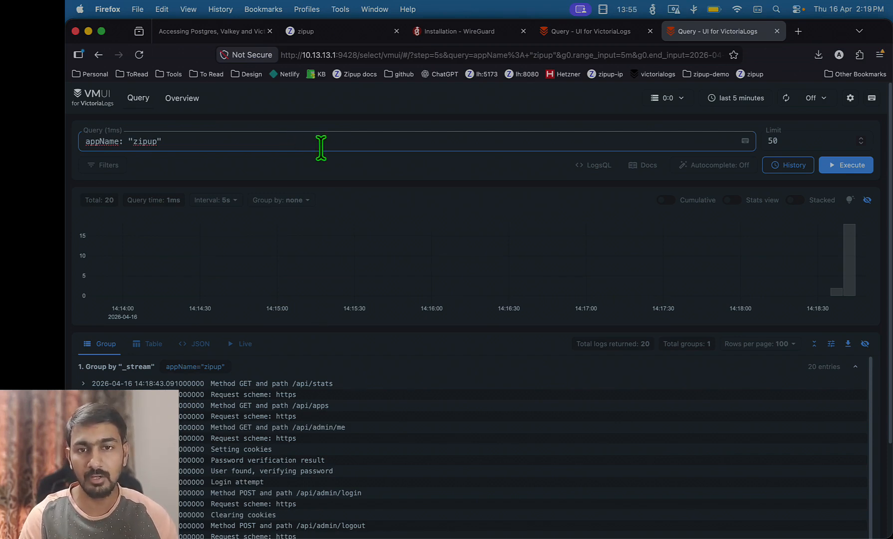
key("super+Tab")
key("super+Tab")
key("super+Tab")
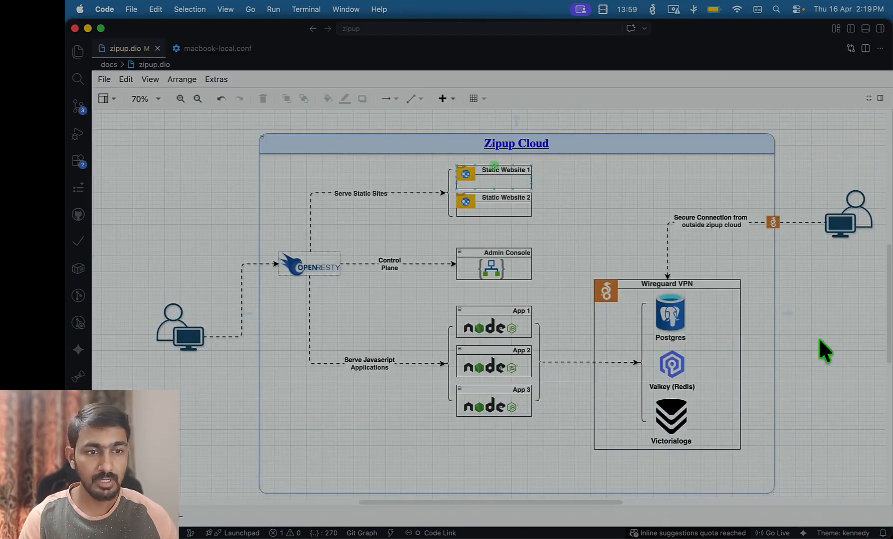
left_click(821, 349)
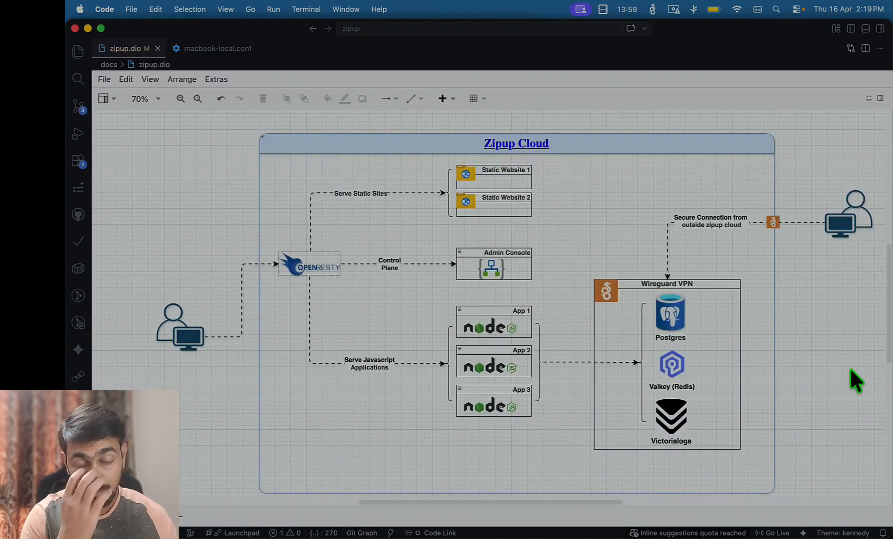